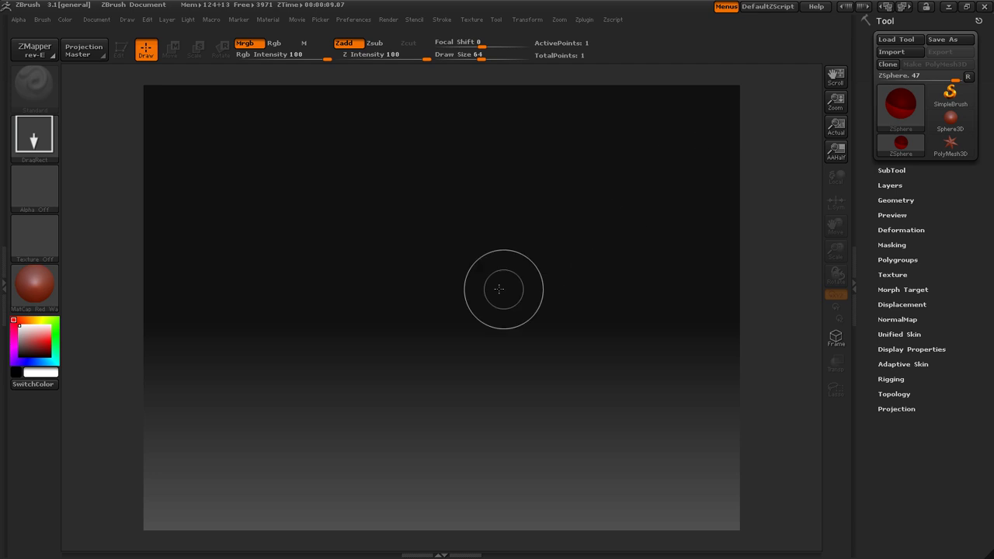
Draw a single ZSphere near the centre of the canvas and make it editable in Edit mode
drag(488, 271, 489, 338)
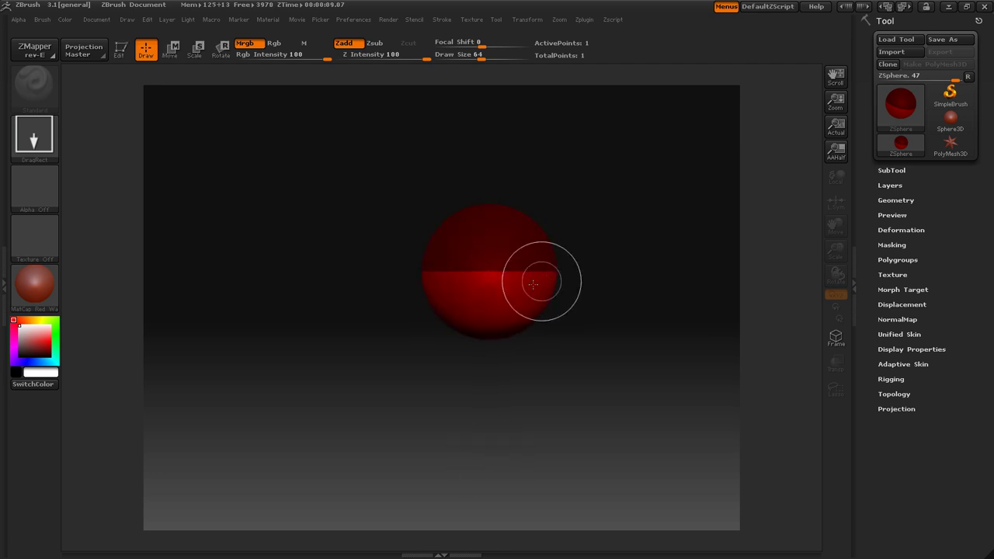
key(t)
drag(660, 276, 628, 241)
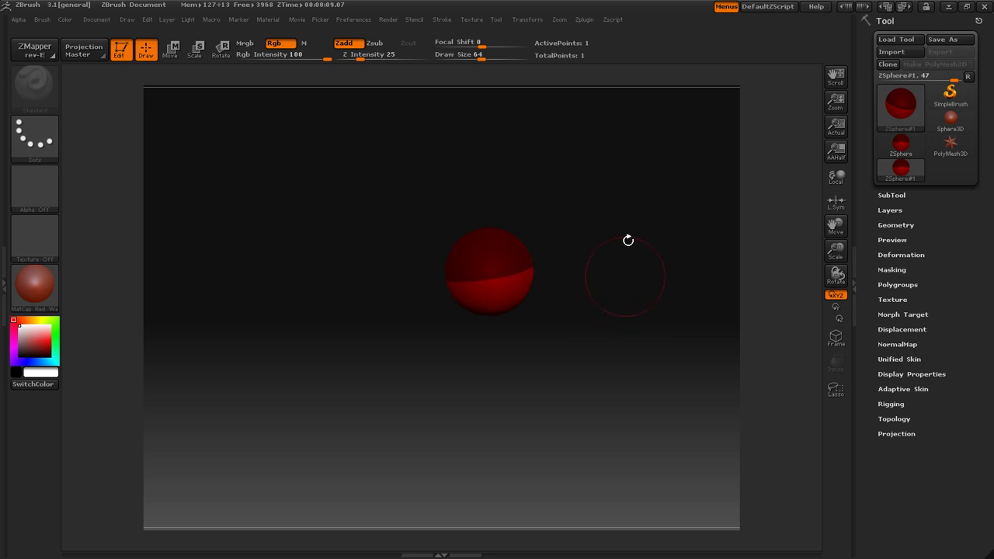
Preview the adaptive skin of the single ZSphere and inspect it from another angle
key(a)
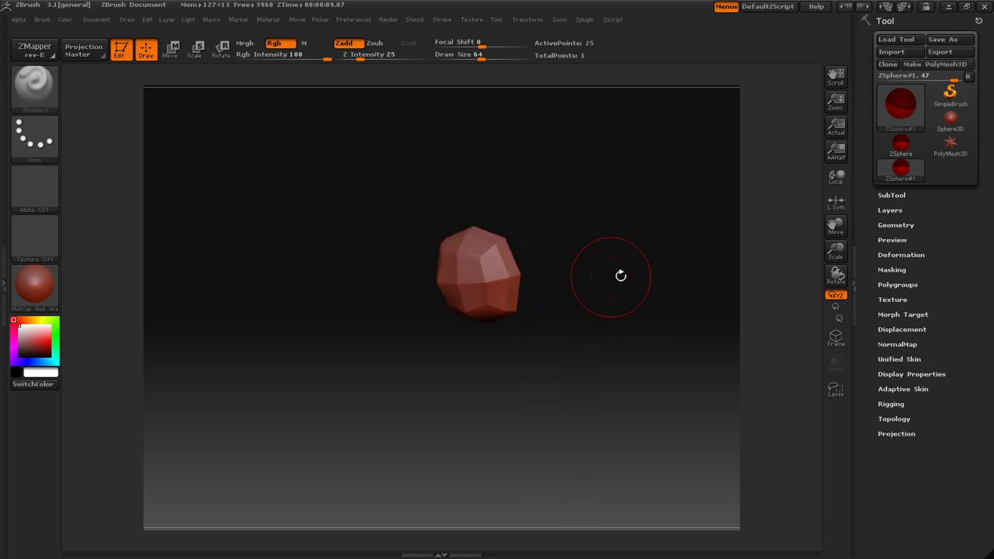
drag(621, 277, 599, 233)
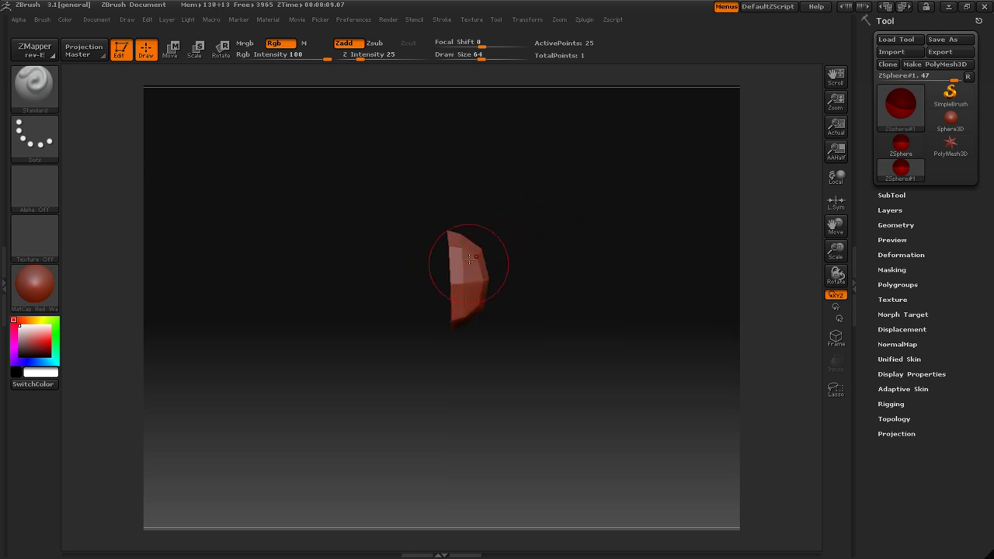
key(a)
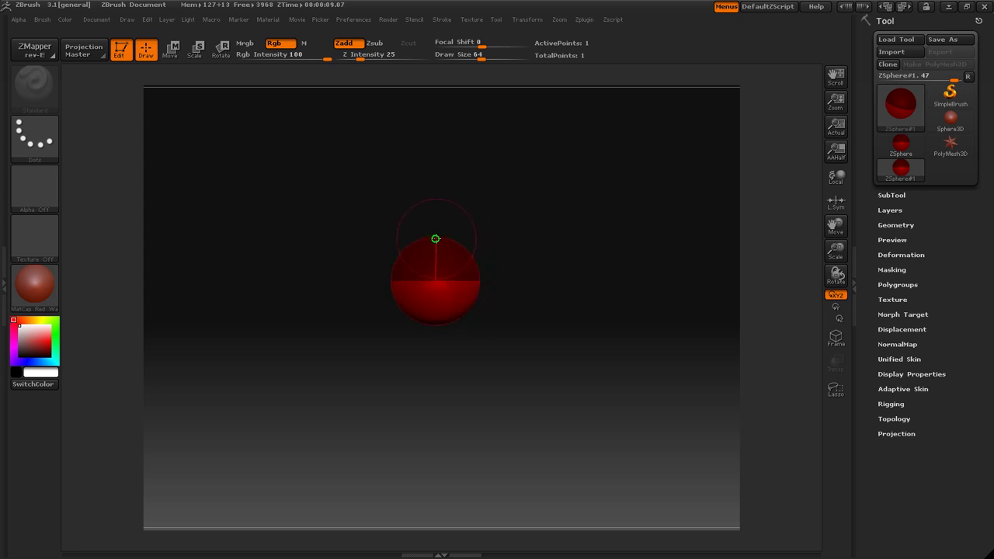
Add one ZSphere on top of the root sphere and one below it, and move both outward to lengthen the torso
drag(436, 240, 479, 237)
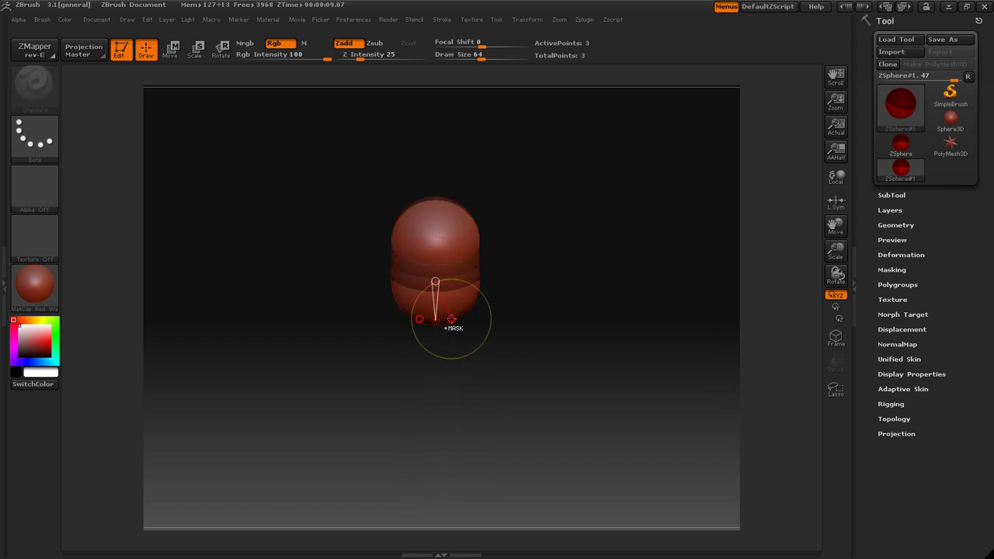
drag(435, 321, 466, 321)
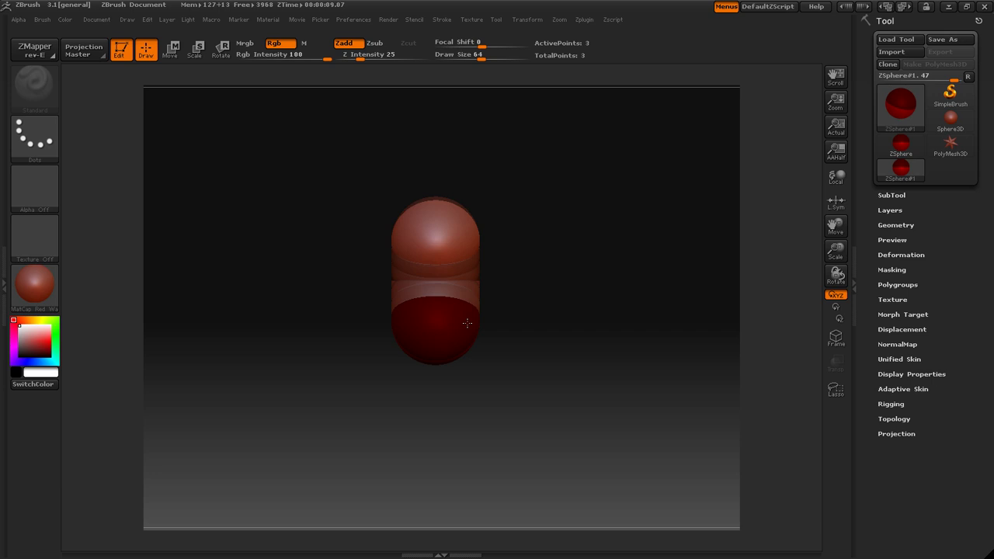
drag(554, 277, 498, 285)
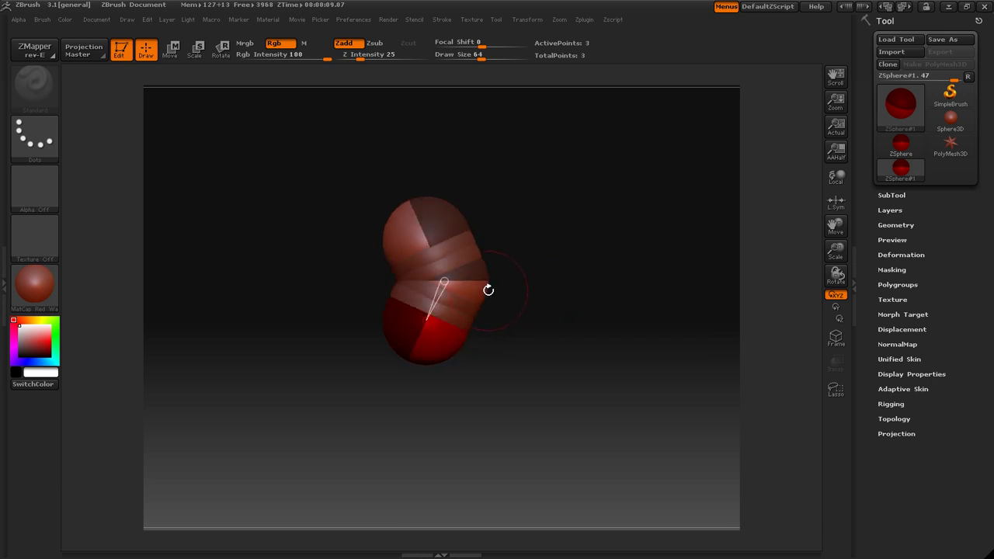
key(w)
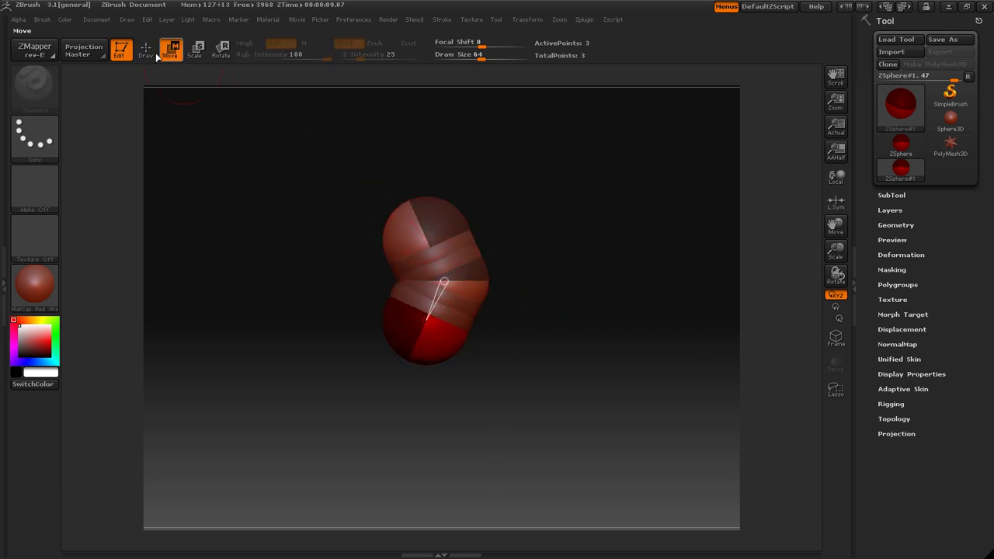
drag(391, 215, 402, 209)
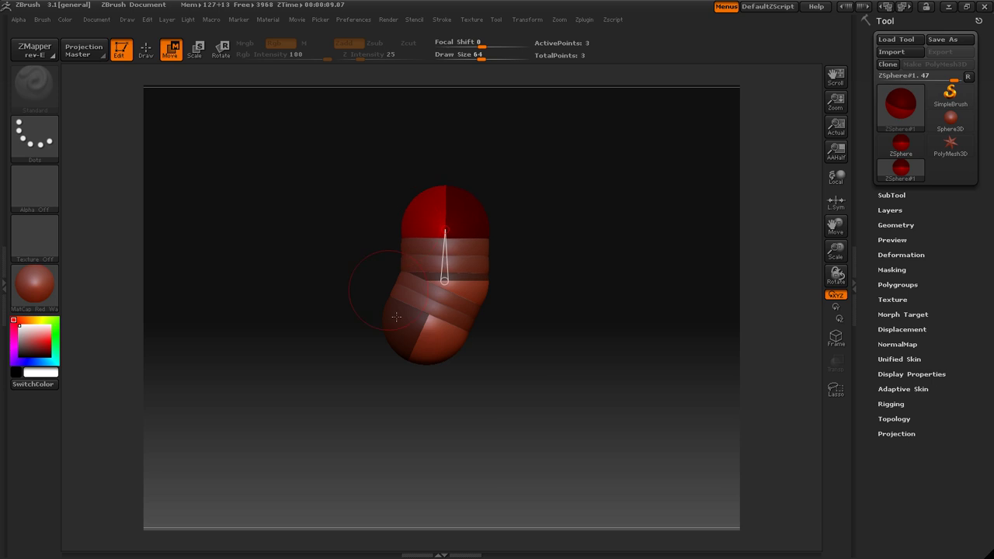
drag(406, 333, 421, 351)
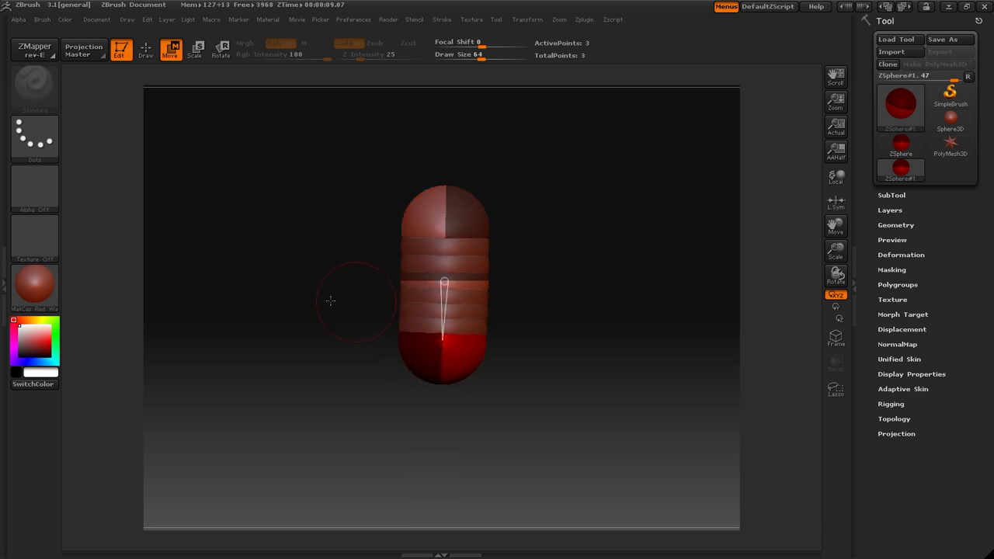
Preview the adaptive skin of the three-sphere torso and examine the model from different angles and distances
key(a)
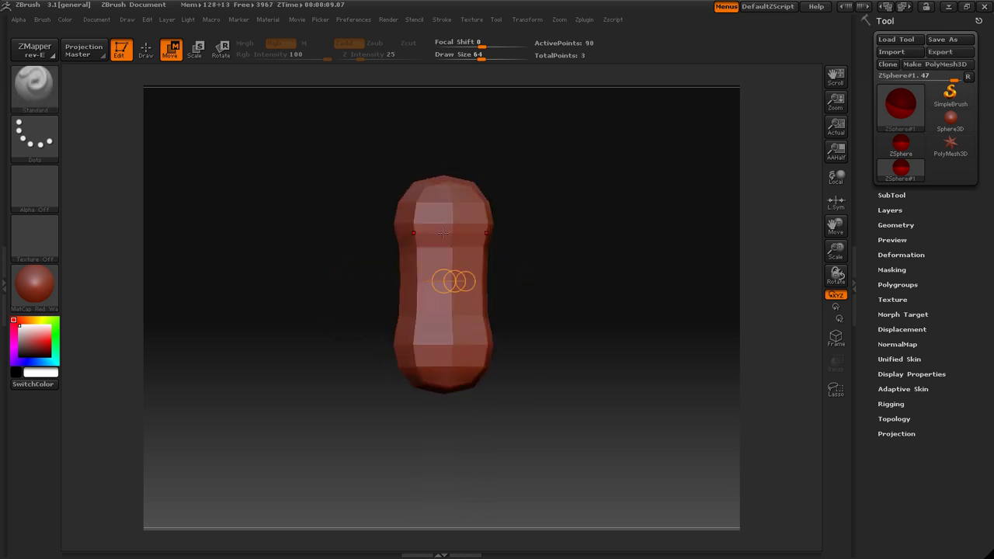
key(a)
key(q)
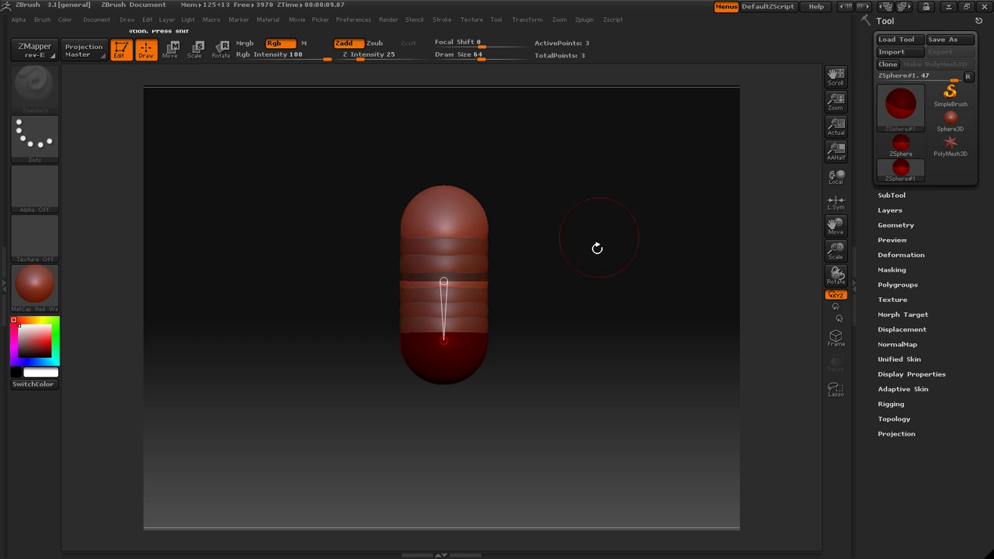
alt+drag(592, 269, 477, 200)
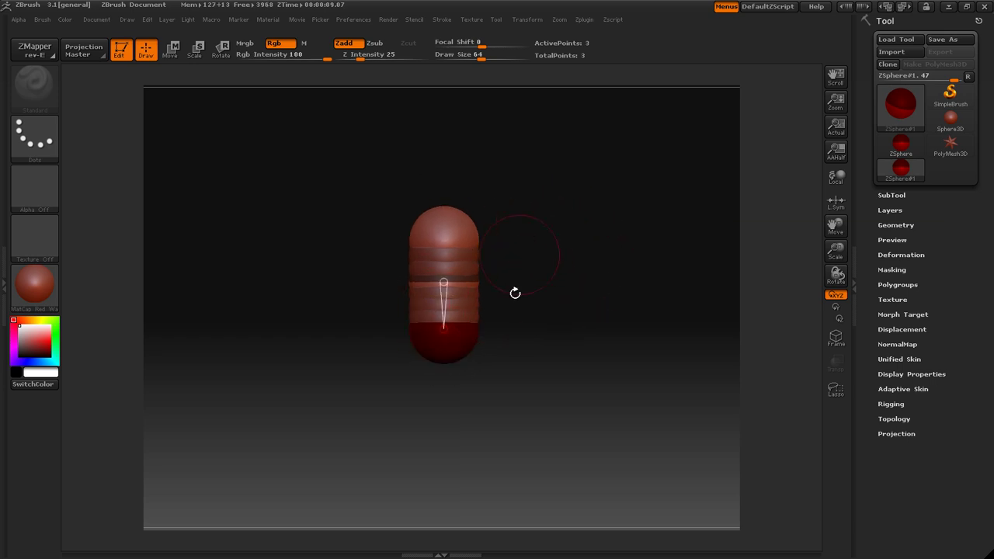
drag(495, 284, 518, 220)
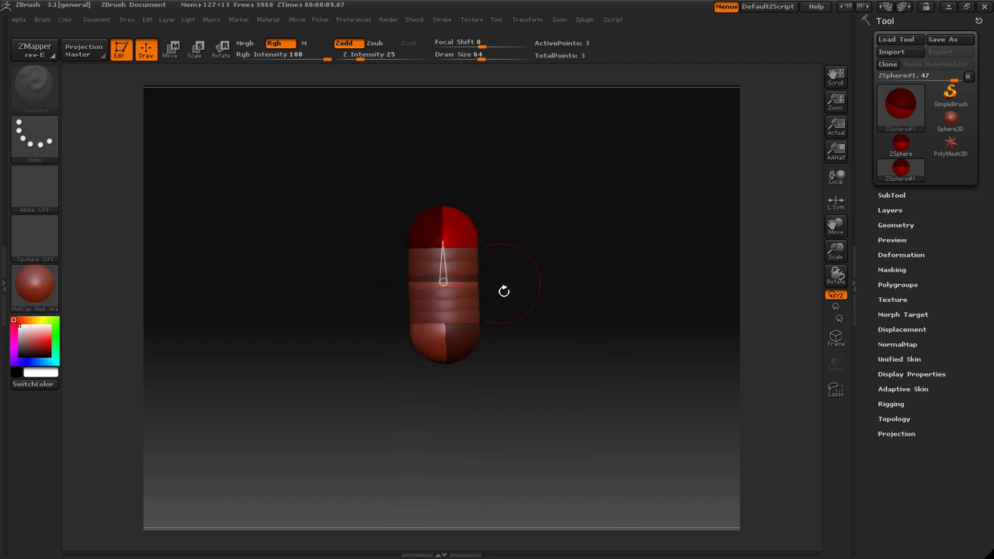
shift+drag(578, 236, 587, 276)
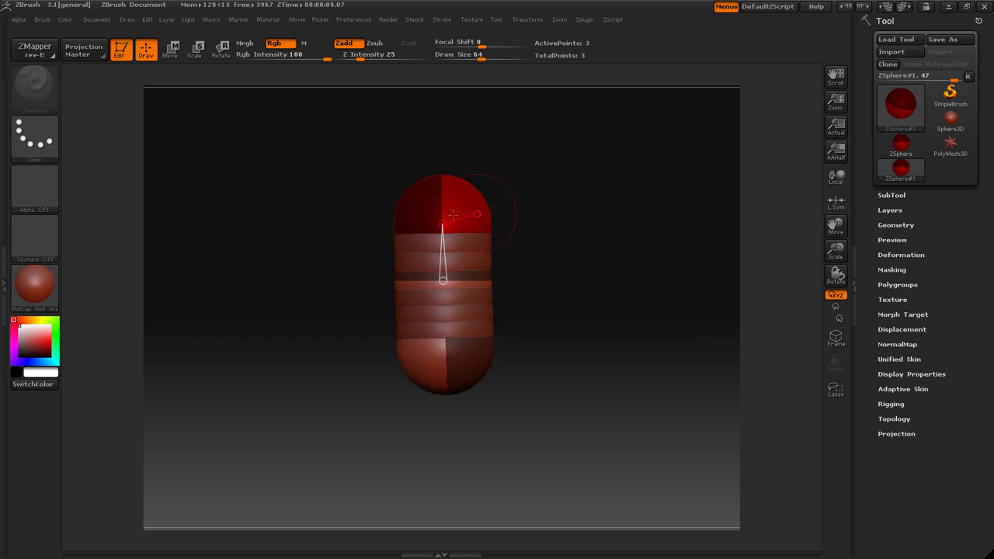
alt+drag(586, 272, 553, 288)
key(a)
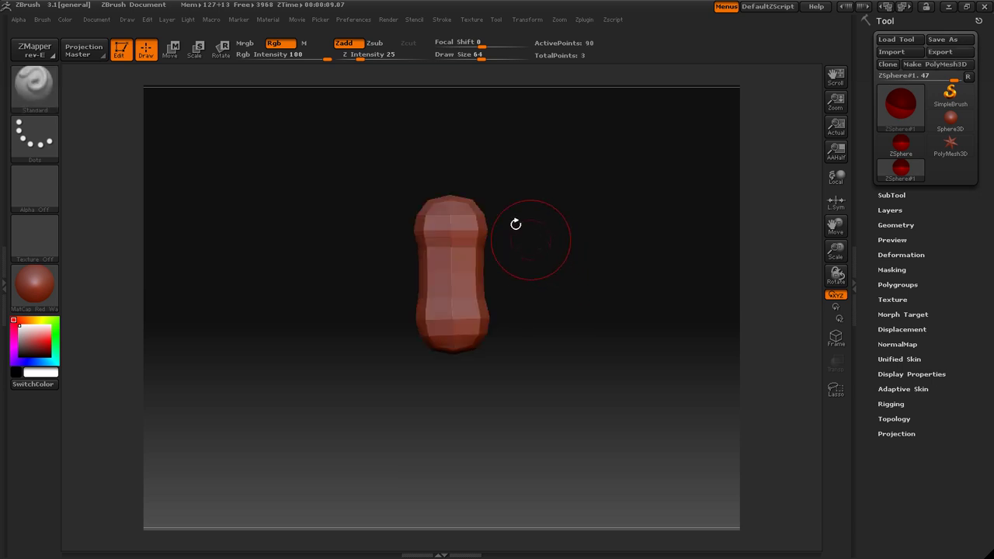
Add mirrored pairs of ZSpheres at the shoulders and hips of the torso, and set the Draw Size to 12
key(a)
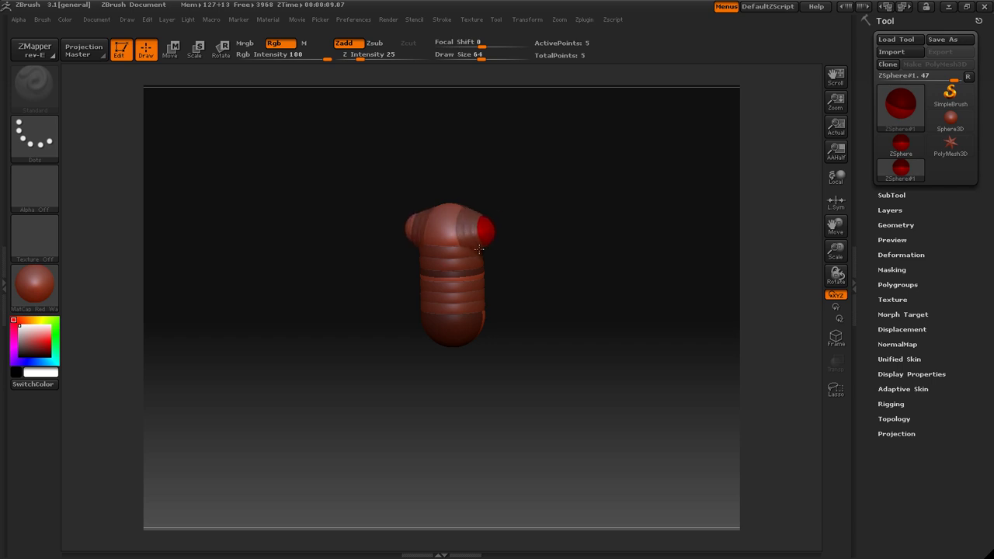
shift+drag(540, 199, 494, 336)
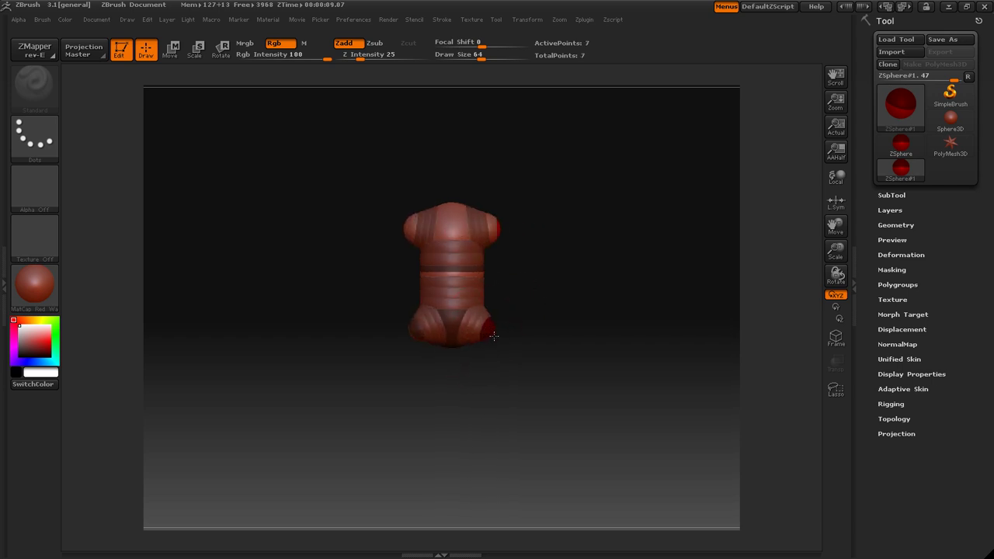
key(s)
click(560, 277)
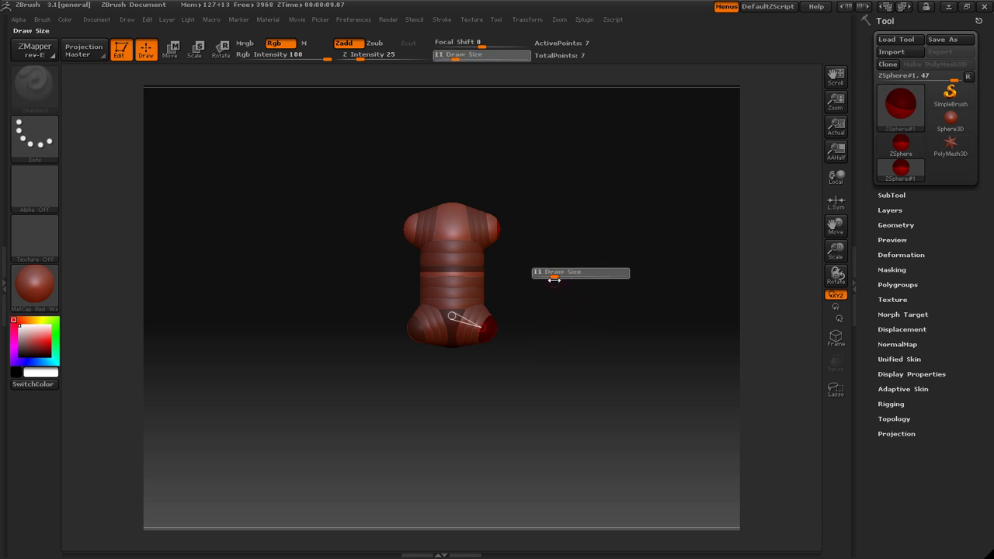
drag(555, 280, 556, 281)
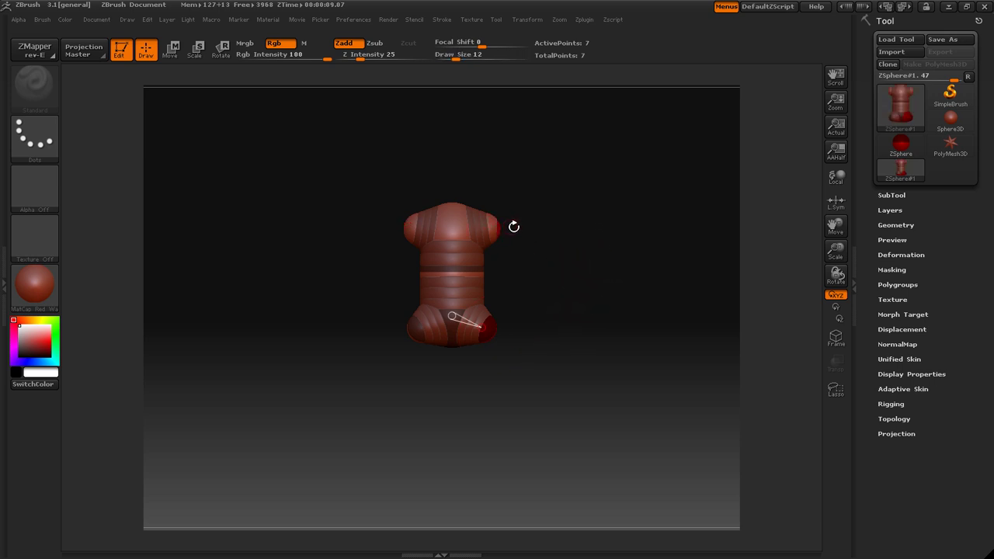
Move the shoulder ZSpheres outward and down to form arms and the hip ZSpheres down to form legs, and preview the skin
key(w)
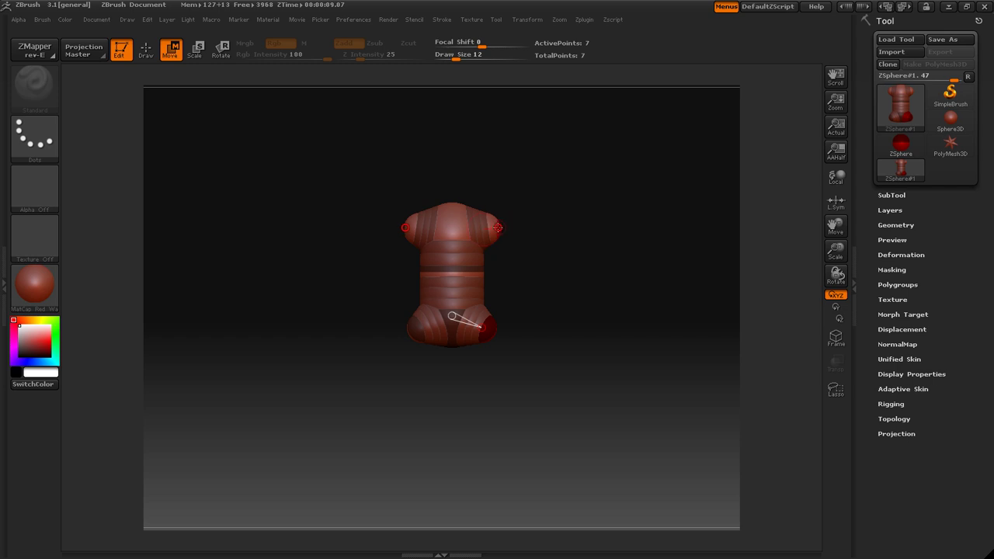
drag(498, 227, 596, 327)
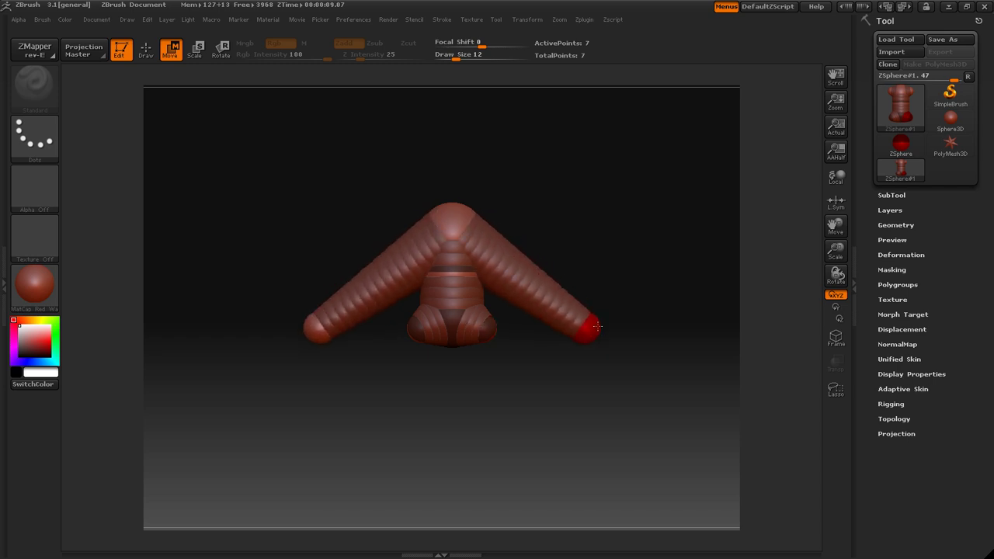
drag(490, 332, 501, 491)
key(a)
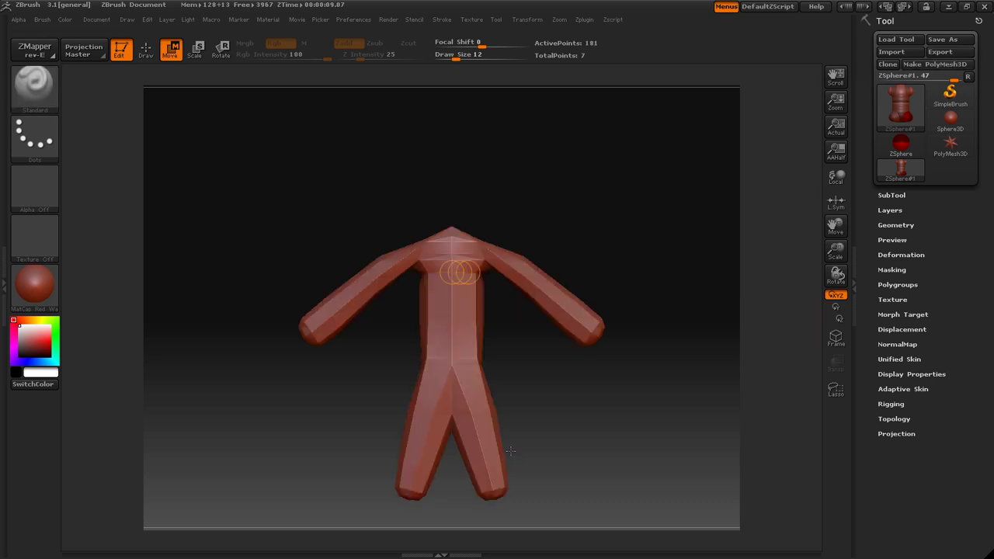
key(a)
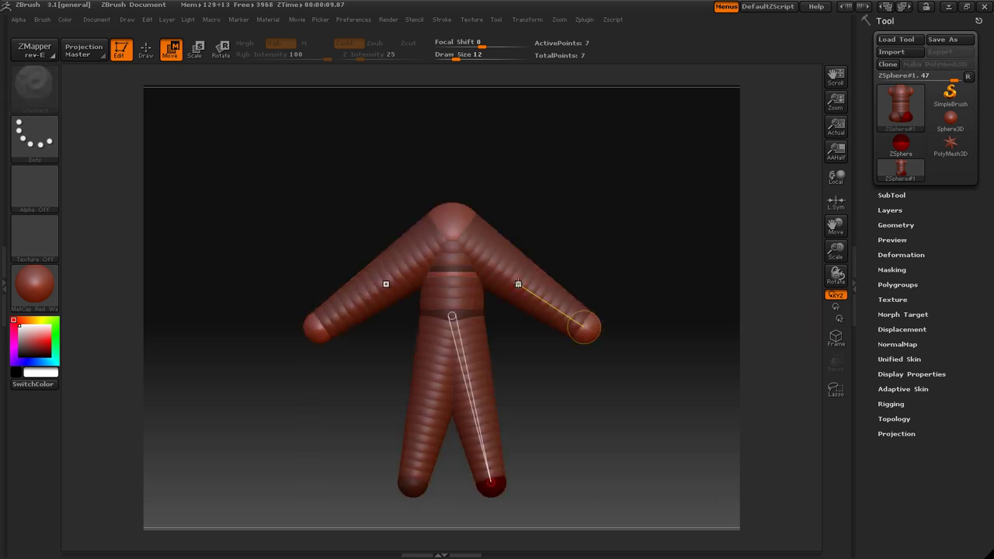
Insert a mirrored pair of ZSpheres at the tops of the arms and move them outward to form shoulders
key(q)
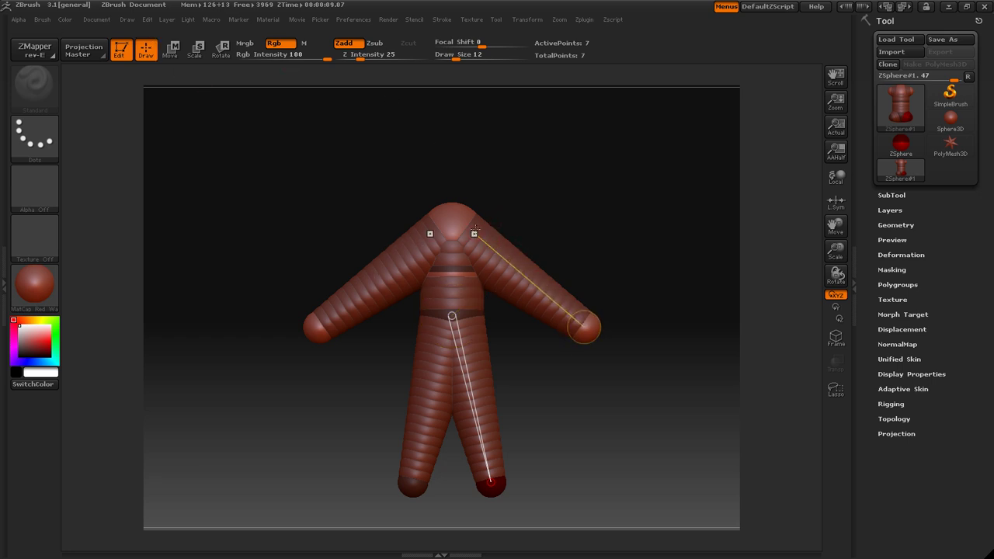
click(481, 227)
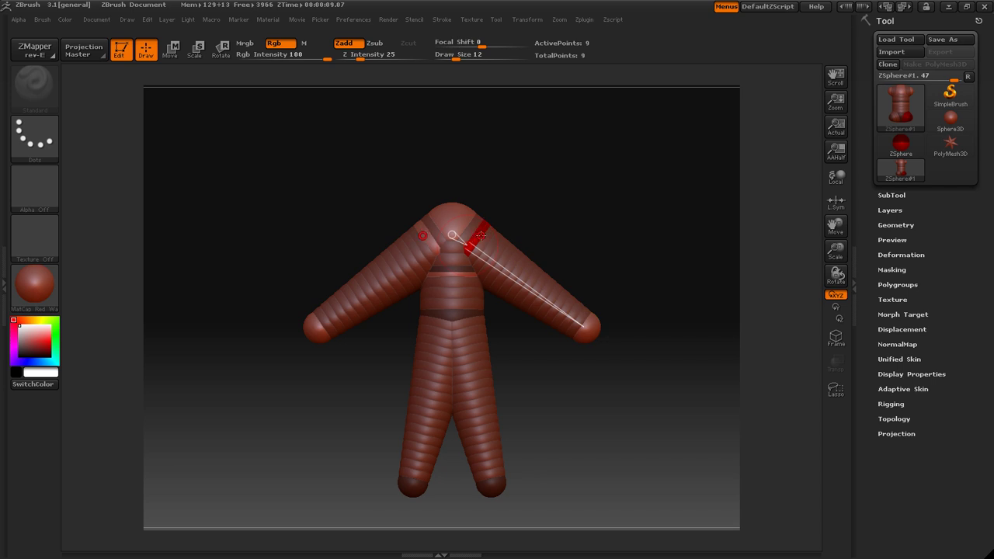
key(w)
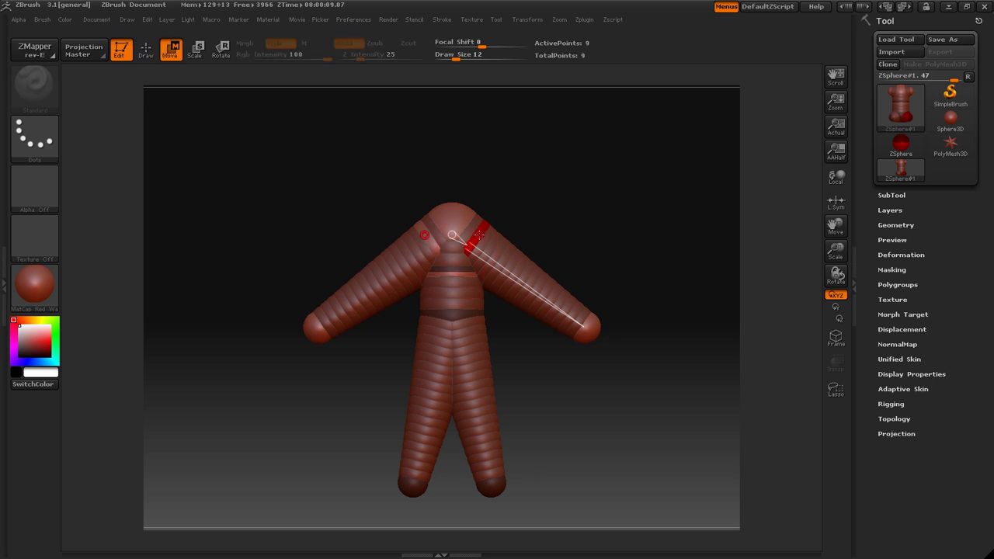
drag(478, 232, 497, 226)
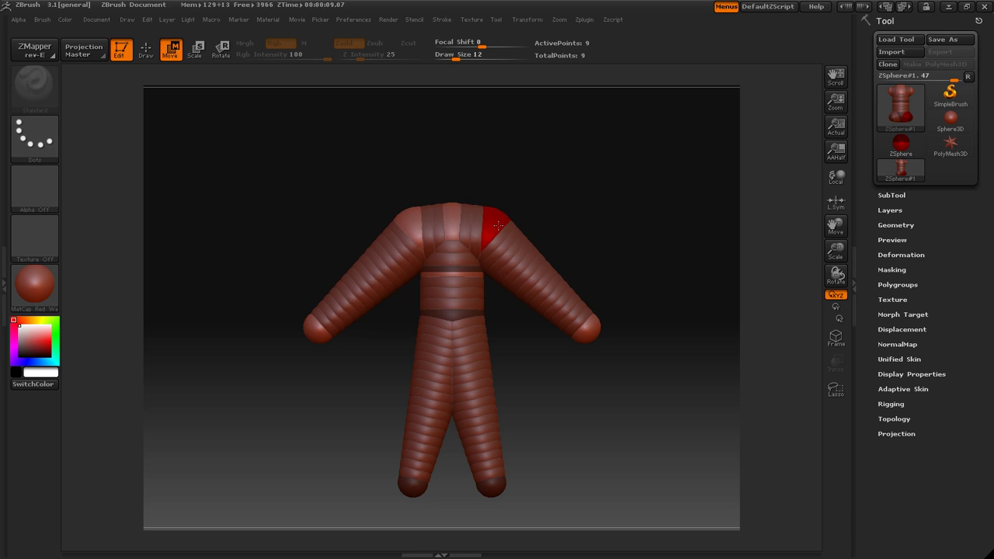
Scale down the shoulder and arm-end ZSpheres to slim the arms, and preview the adaptive skin
key(e)
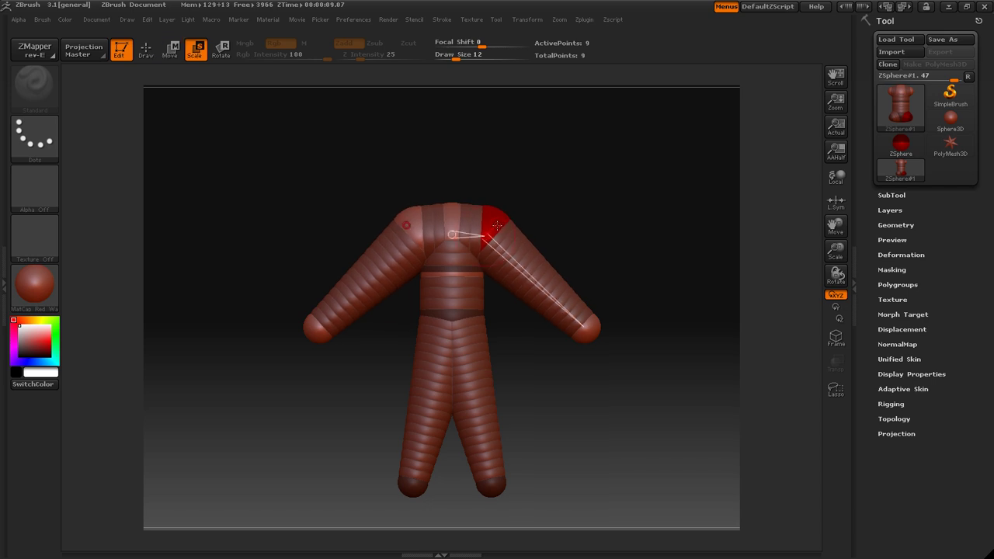
drag(498, 214, 516, 199)
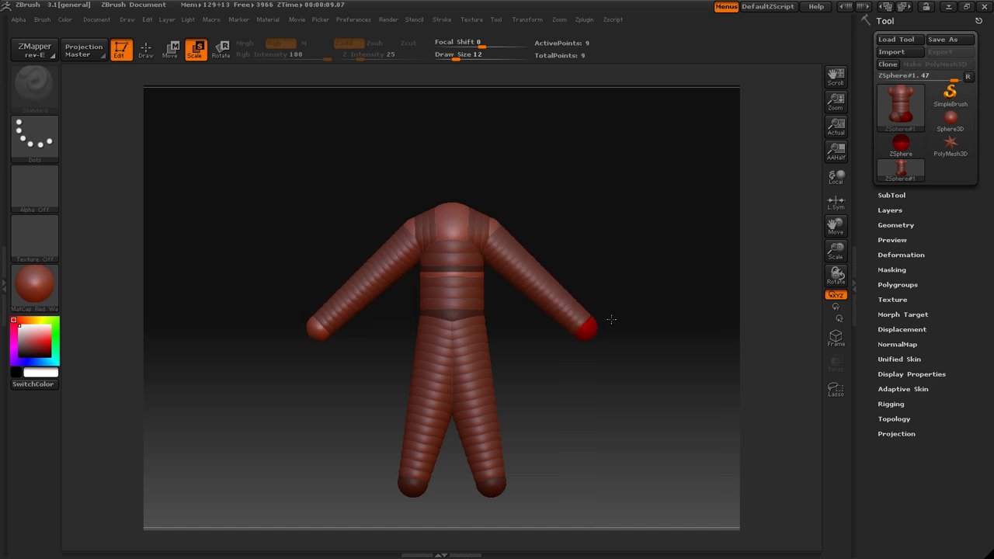
key(a)
key(a)
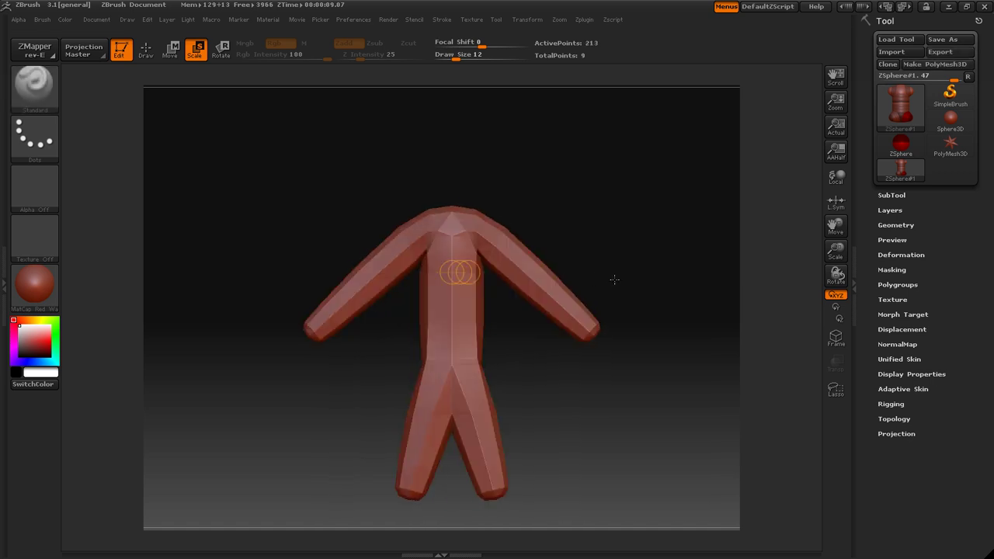
Insert a mirrored pair of ZSpheres at the tops of the legs, move them outward as hip joints and scale them down
key(q)
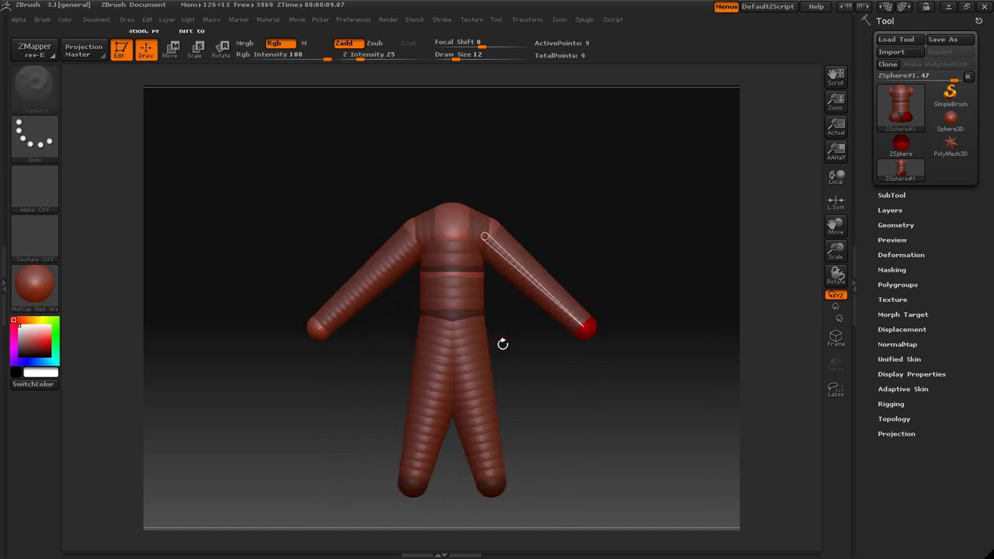
click(481, 332)
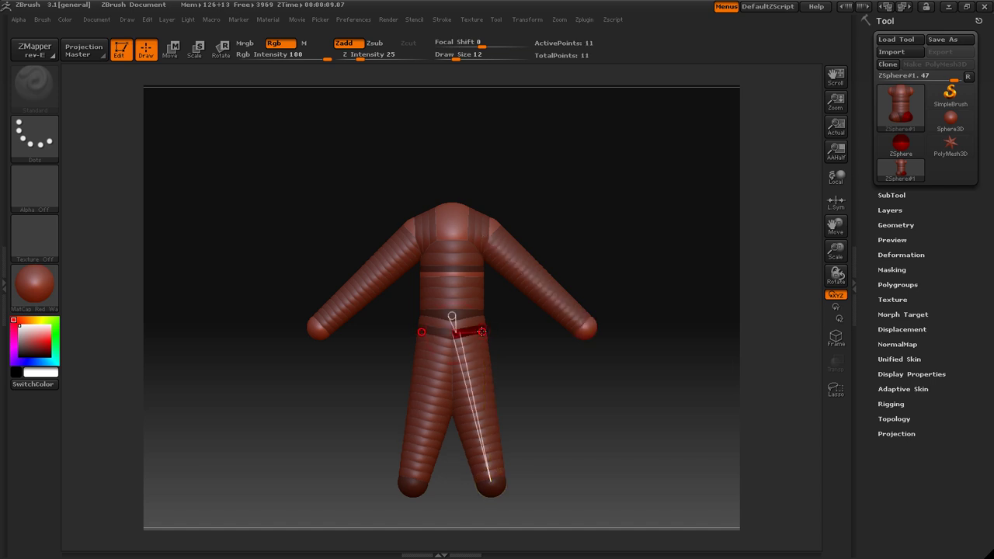
key(w)
drag(480, 332, 523, 313)
key(e)
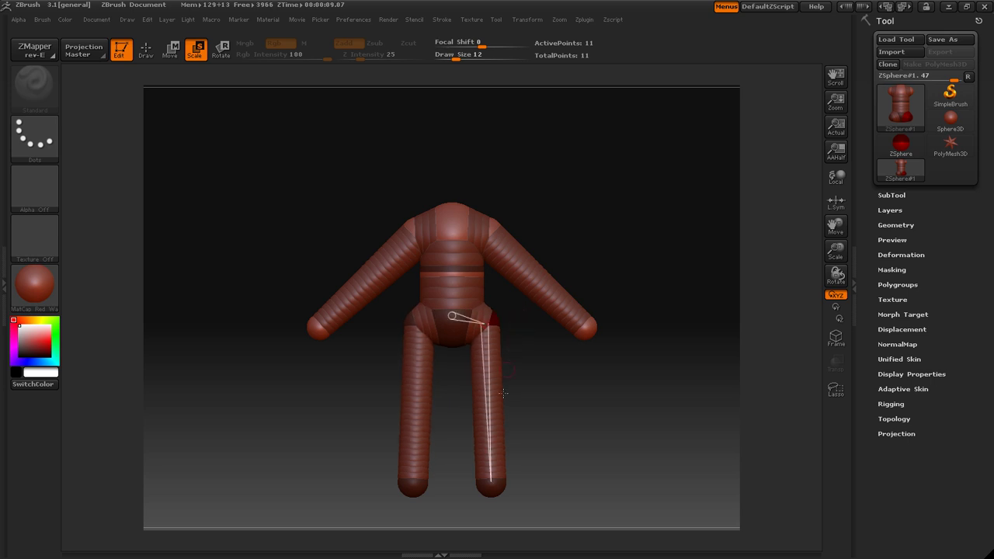
Preview the adaptive skin of the torso, arms and legs, and return to the ZSphere view
drag(532, 412, 543, 394)
key(a)
key(a)
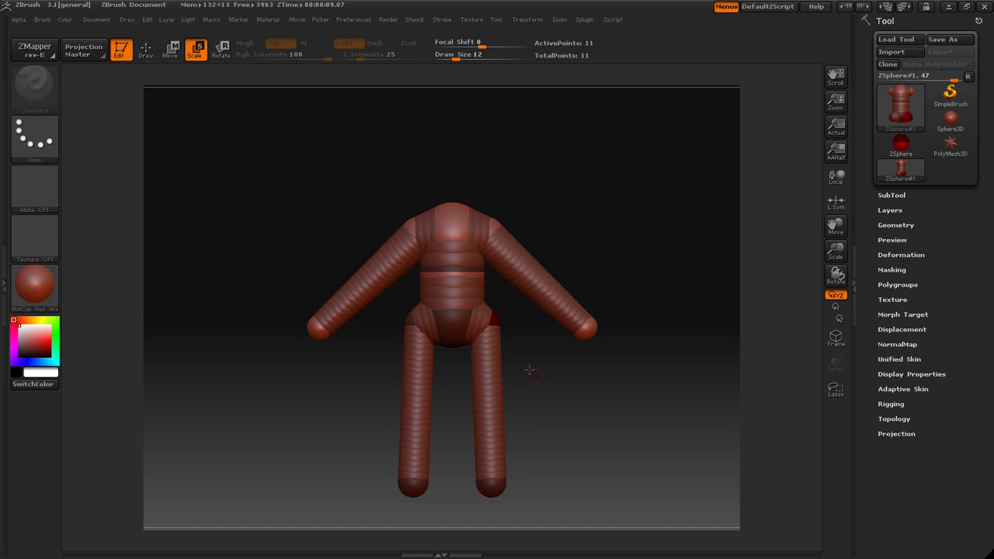
key(a)
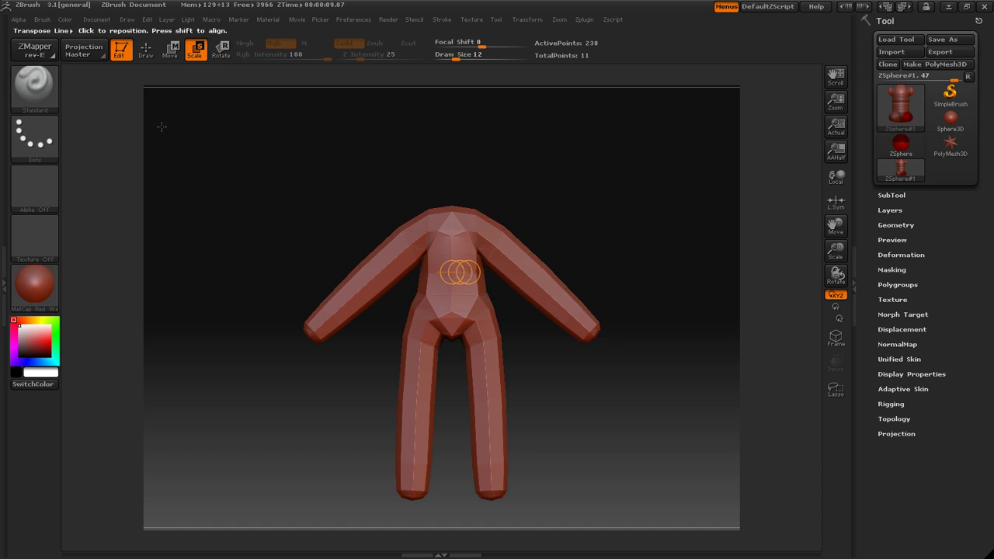
click(52, 94)
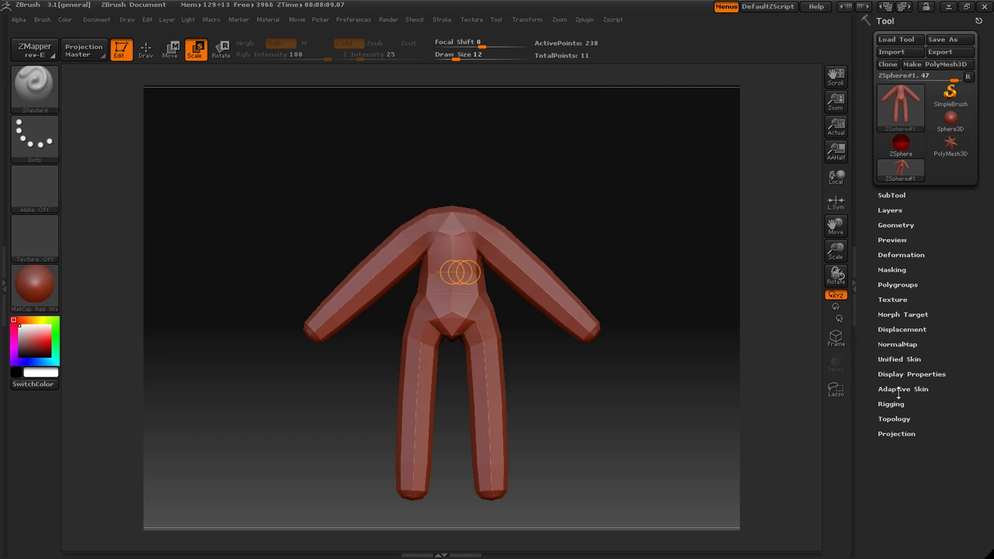
key(a)
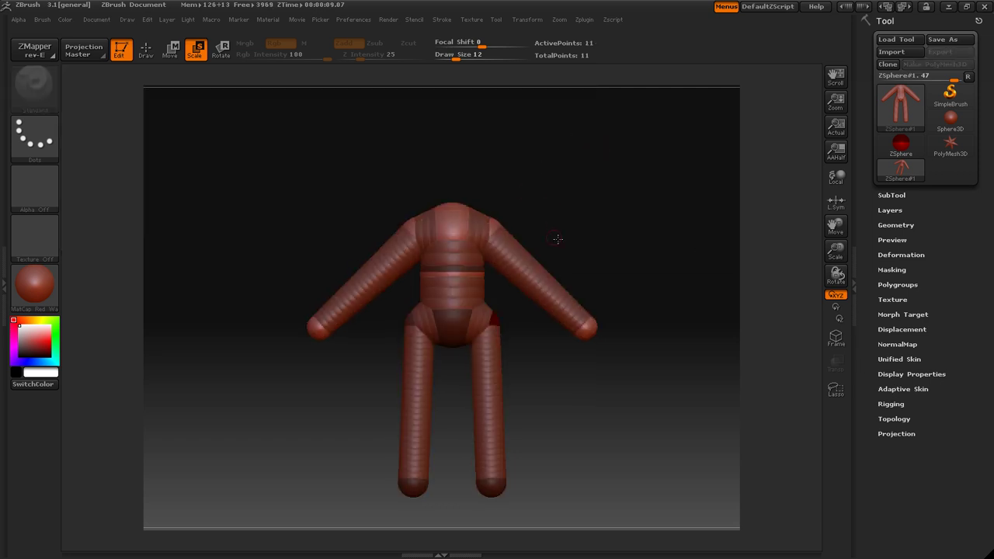
Insert a mirrored pair of ZSpheres midway along the arms and move them backward to form bent elbows
key(q)
mouse_move(592, 210)
mouse_down()
mouse_move(557, 226)
mouse_move(560, 254)
mouse_move(523, 306)
mouse_up()
click(515, 280)
key(w)
drag(460, 316, 492, 305)
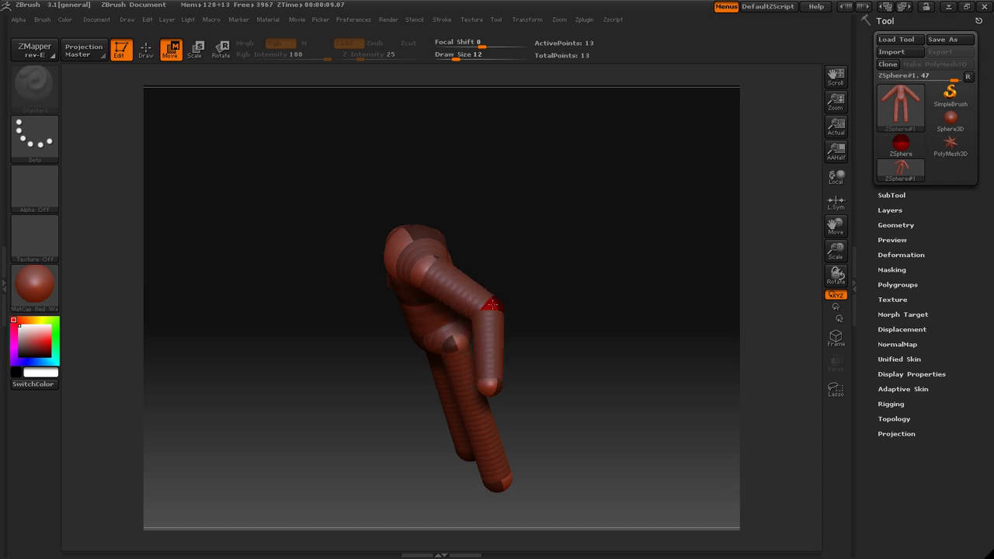
mouse_move(562, 319)
mouse_down()
mouse_move(613, 317)
mouse_move(536, 334)
mouse_move(591, 311)
mouse_move(625, 344)
mouse_move(539, 355)
mouse_up()
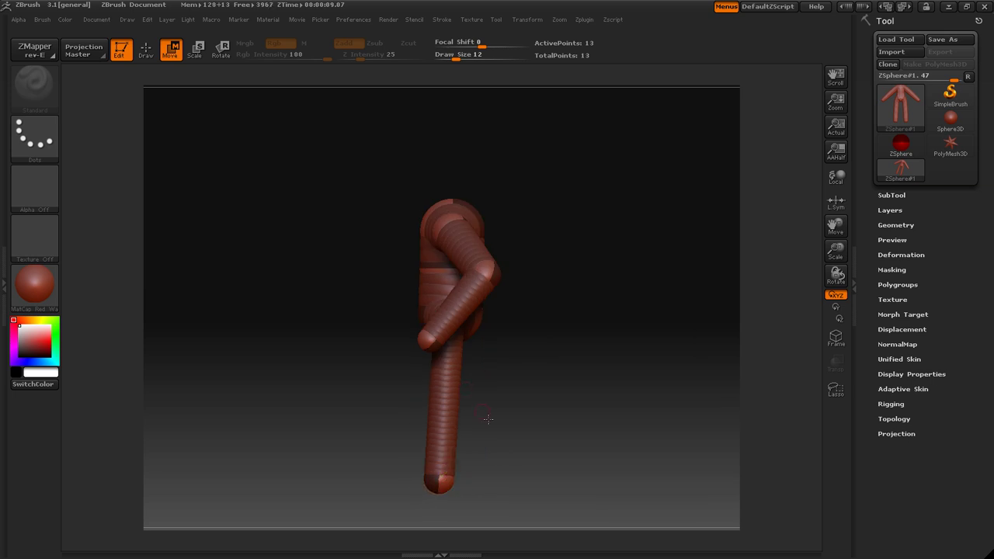
drag(478, 412, 448, 381)
Straighten the legs in side view, insert a mirrored pair of knee ZSpheres midway along them and move the knees forward
drag(448, 335, 501, 431)
drag(443, 487, 456, 487)
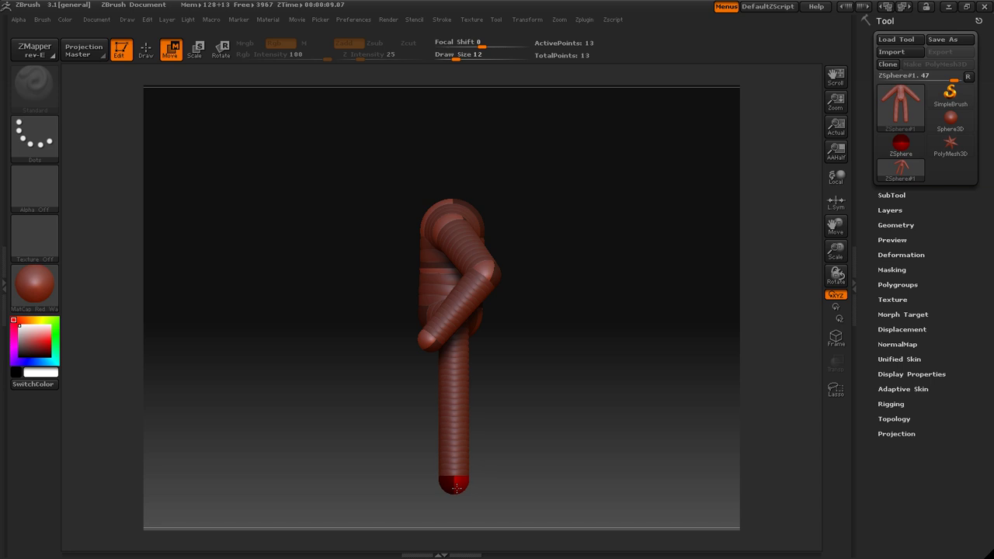
key(q)
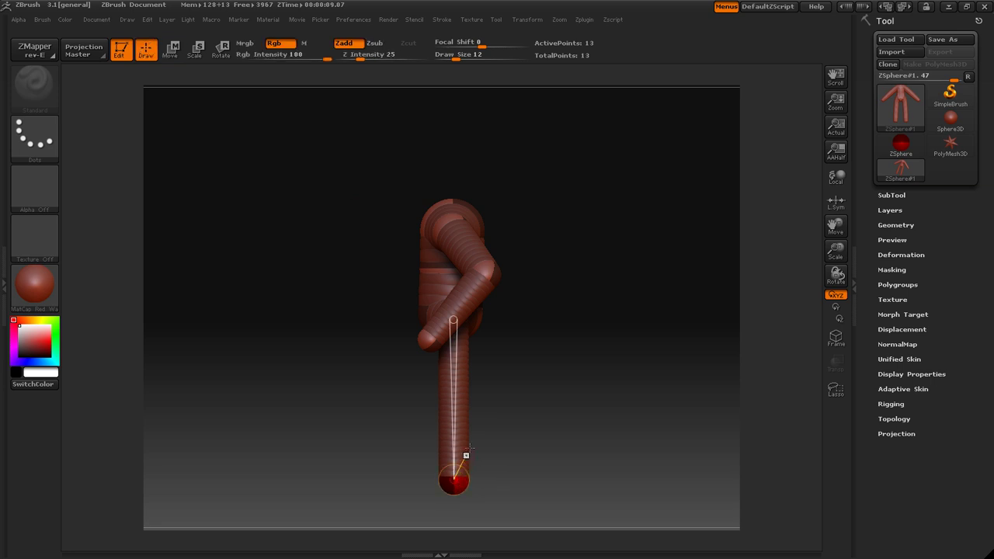
click(457, 396)
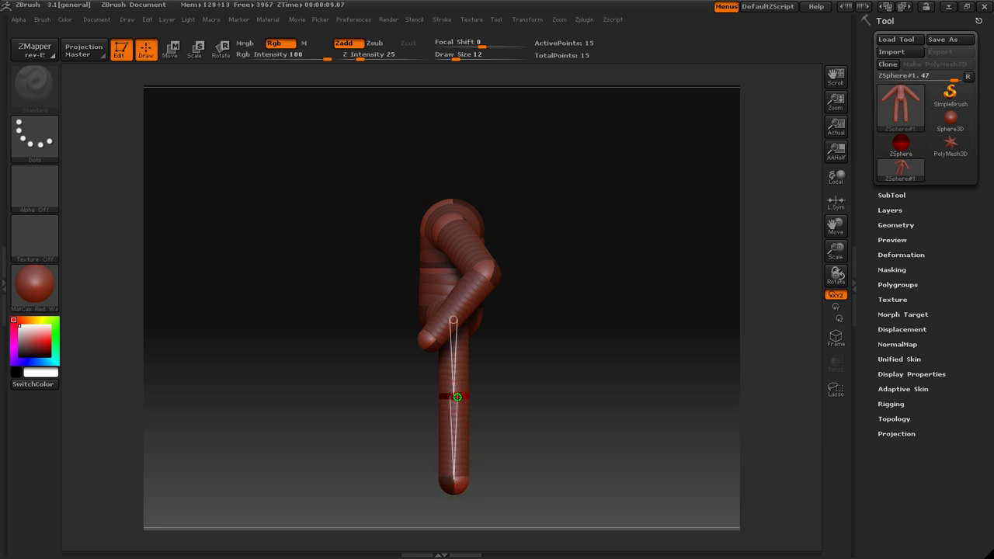
key(w)
drag(457, 396, 435, 400)
mouse_move(423, 400)
mouse_down()
mouse_move(414, 402)
mouse_move(431, 405)
mouse_up()
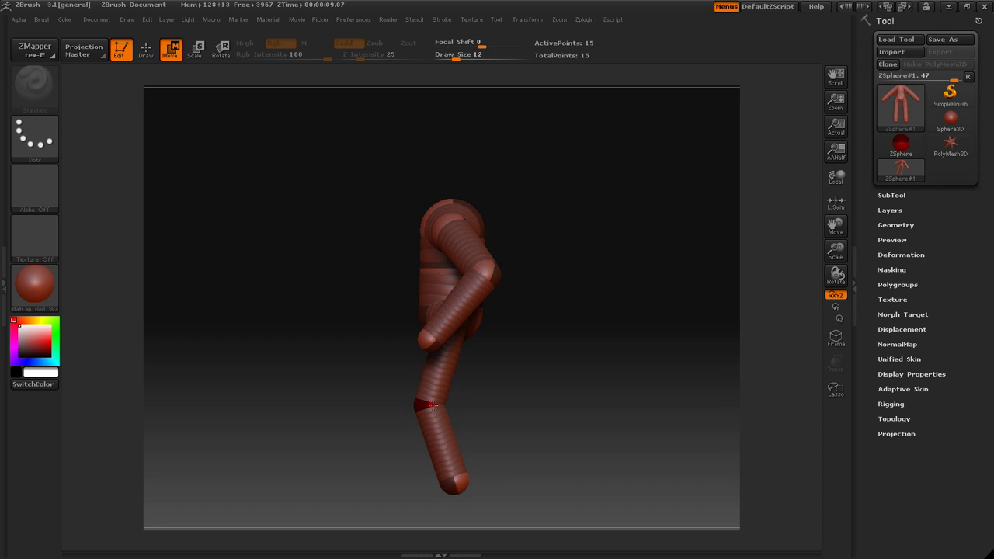
Add a mirrored pair of ZSpheres at the lower ends of the legs and move them forward to form feet
key(q)
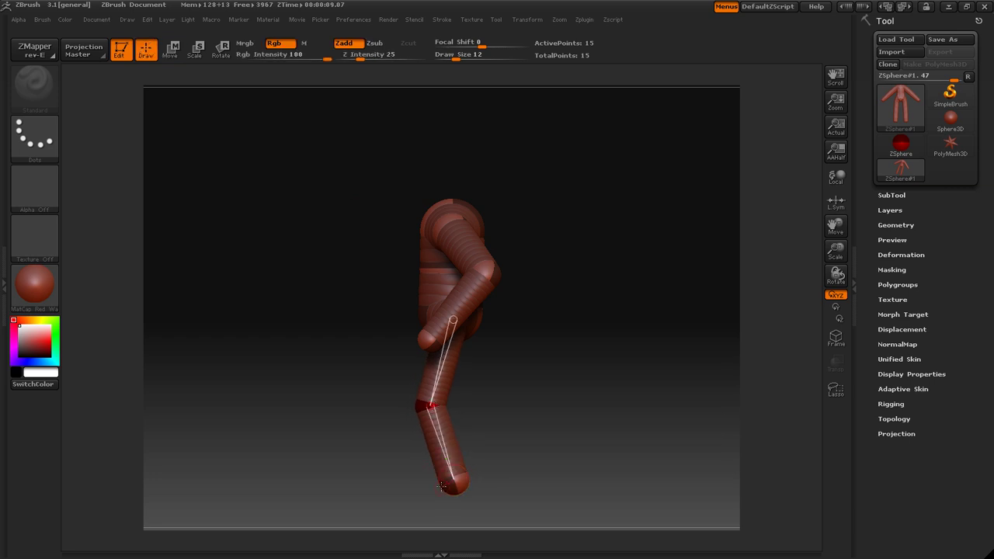
shift+drag(389, 484, 453, 486)
shift+drag(504, 435, 565, 439)
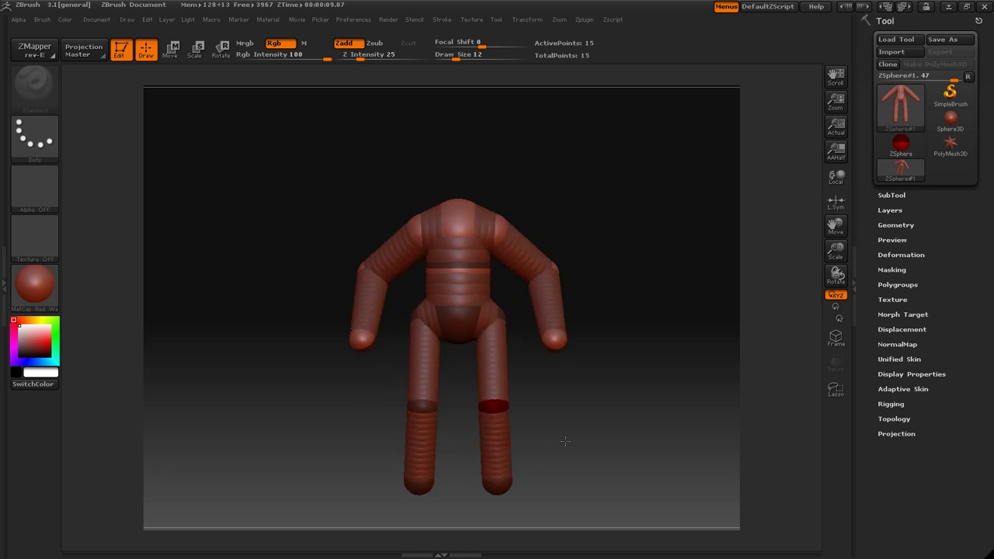
drag(495, 485, 510, 486)
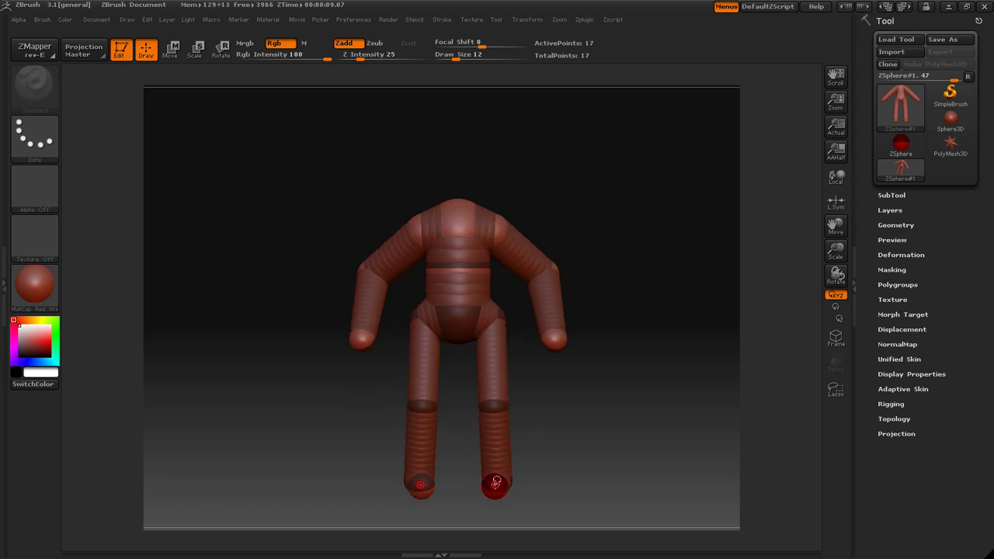
key(w)
drag(495, 488, 390, 483)
Preview the adaptive skin and move the elbow ZSpheres slightly inward toward the torso
key(a)
drag(345, 438, 404, 433)
key(a)
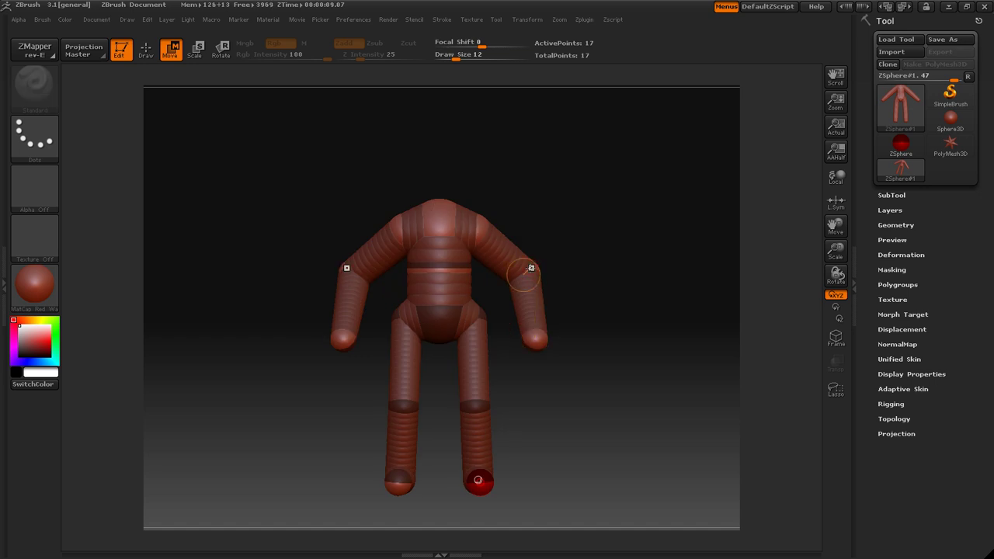
drag(531, 270, 524, 275)
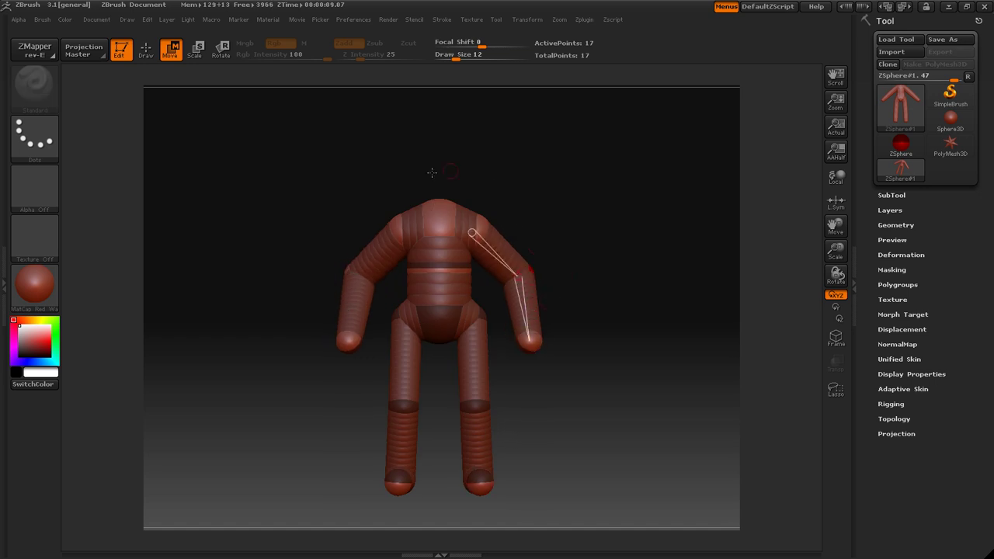
Add a neck ZSphere on top of the chest and a larger head ZSphere on it, and move the head up and forward
key(q)
drag(440, 207, 451, 210)
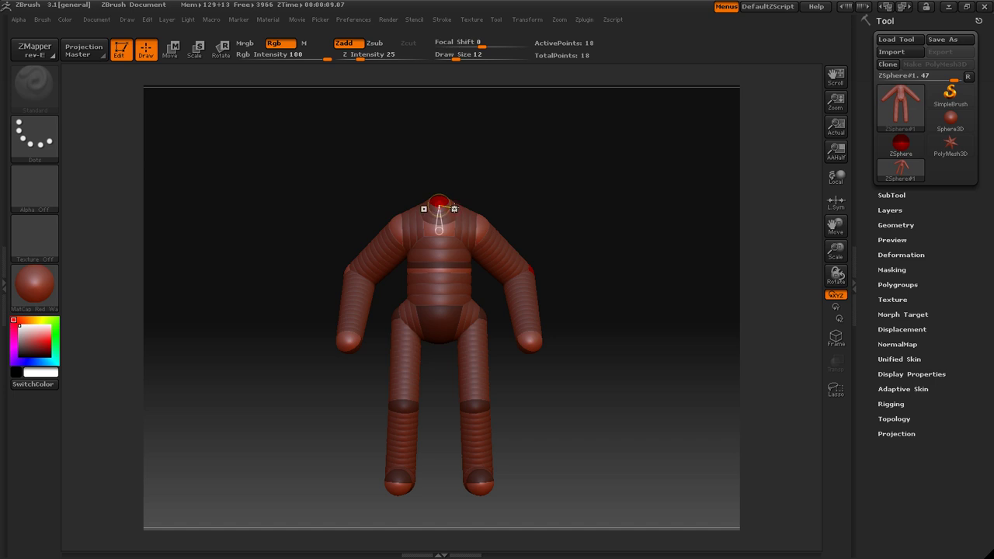
key(a)
key(a)
key(w)
key(q)
drag(442, 198, 457, 200)
key(w)
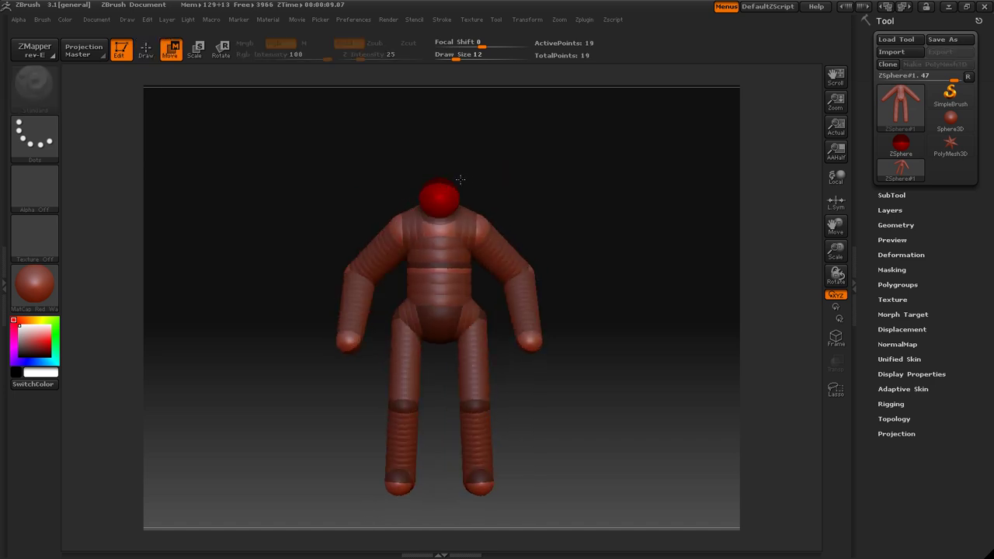
drag(495, 165, 425, 202)
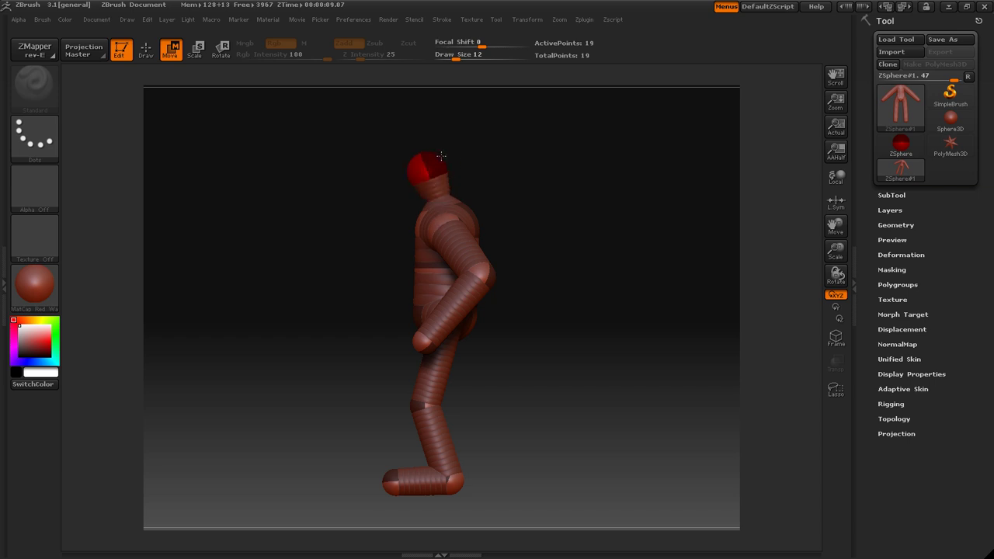
Preview the adaptive skin of the complete figure from the front and at an angle, and return to the ZSpheres
key(a)
shift+drag(484, 155, 542, 166)
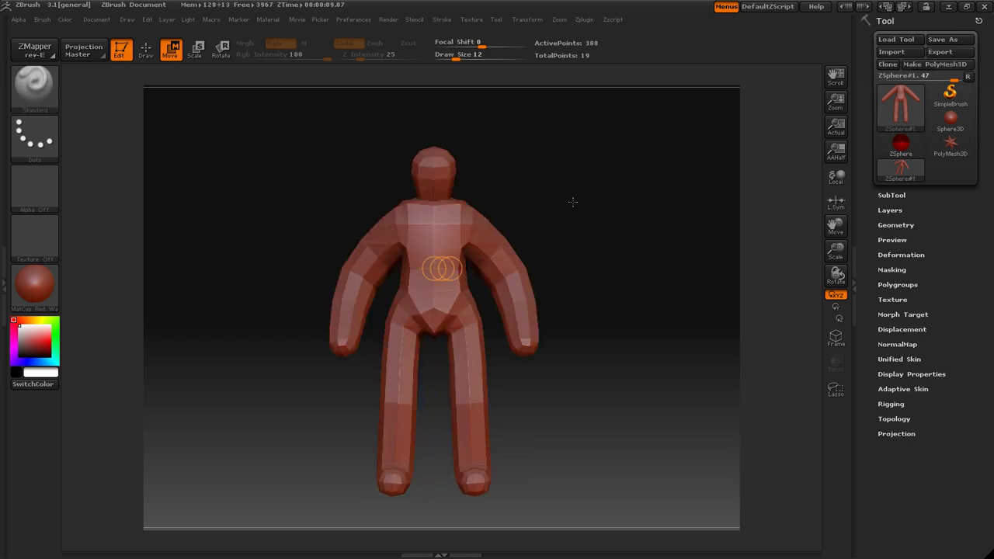
mouse_move(573, 202)
mouse_down()
mouse_move(554, 205)
mouse_move(590, 218)
mouse_move(538, 211)
mouse_move(559, 217)
mouse_move(562, 254)
mouse_move(530, 200)
mouse_up()
key(q)
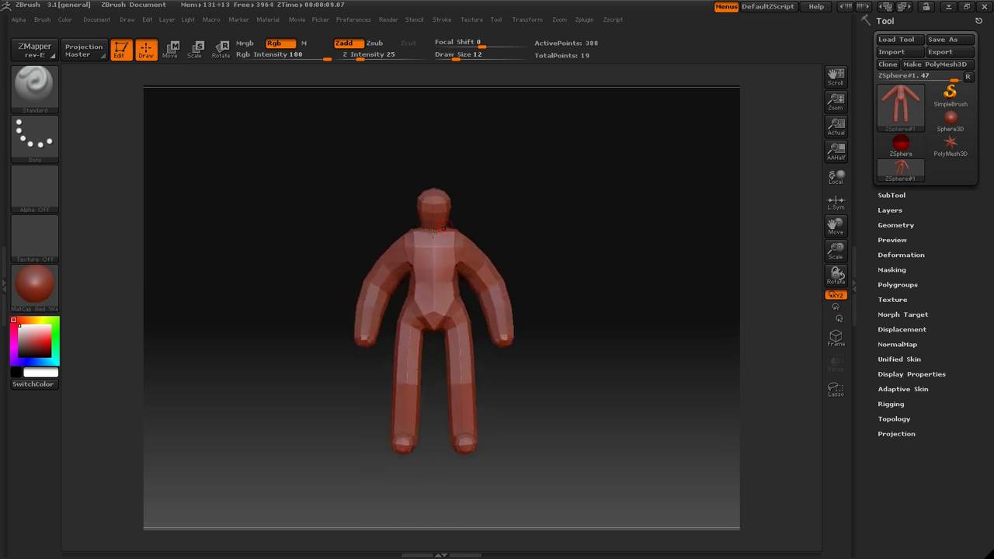
drag(565, 244, 544, 259)
key(a)
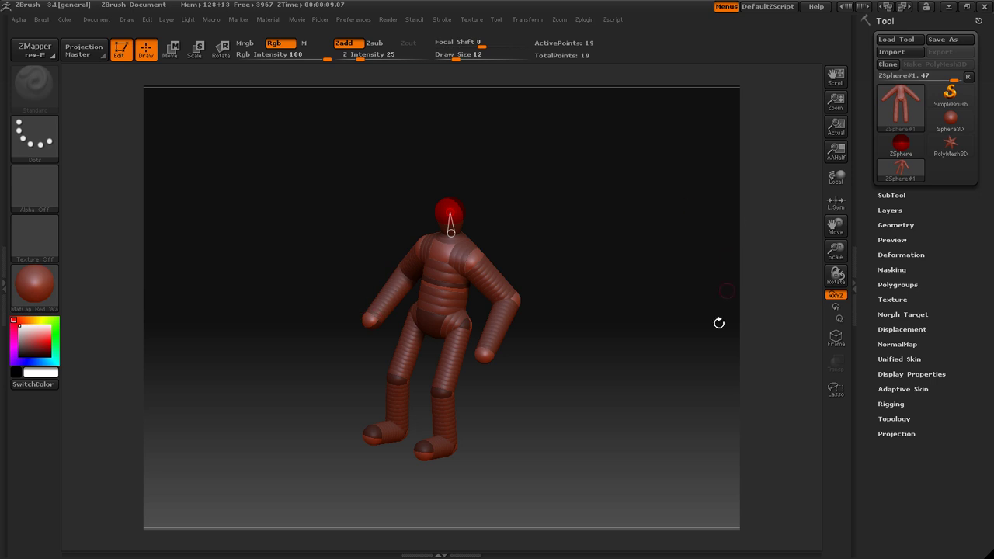
Show the Adaptive Skin settings and turn on the skin preview
click(897, 389)
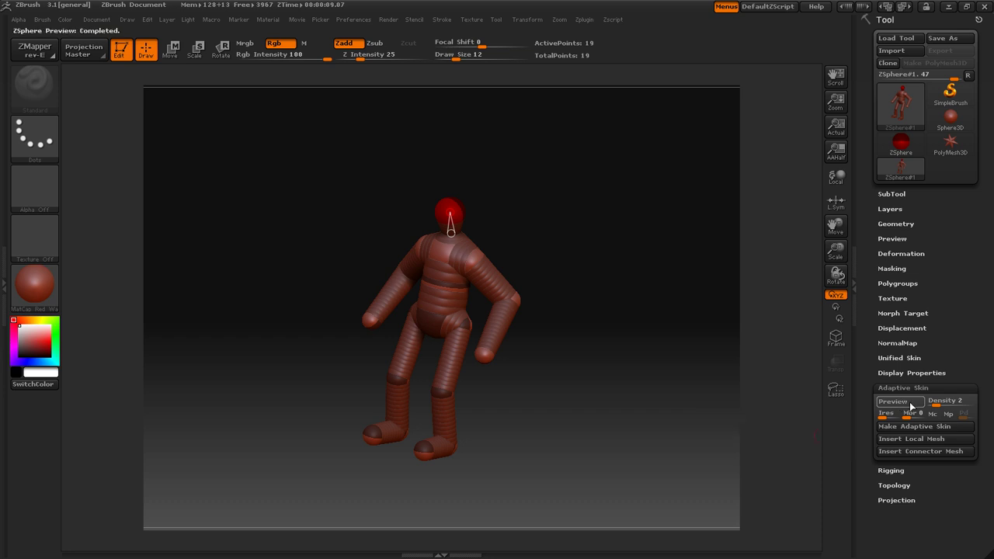
click(903, 402)
click(913, 401)
click(913, 402)
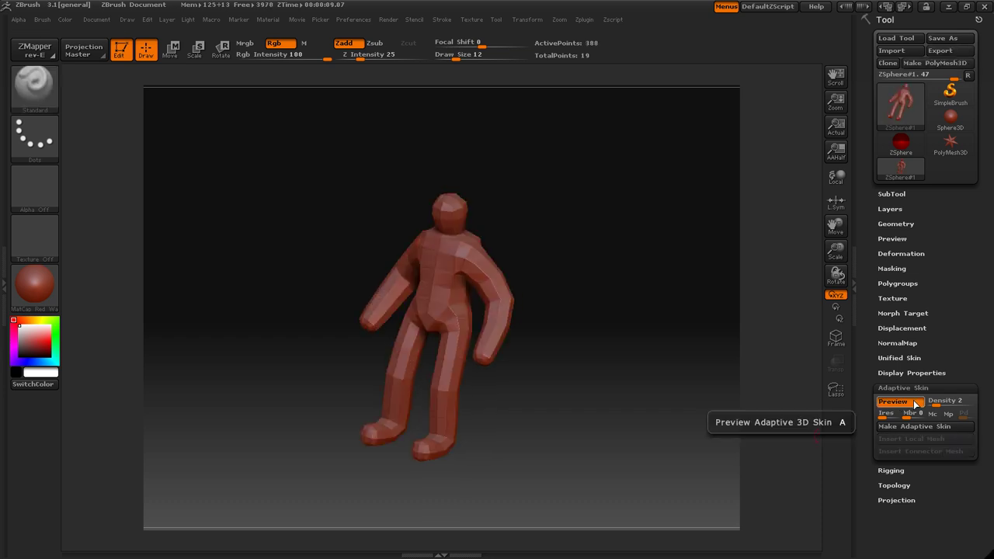
click(913, 401)
click(905, 388)
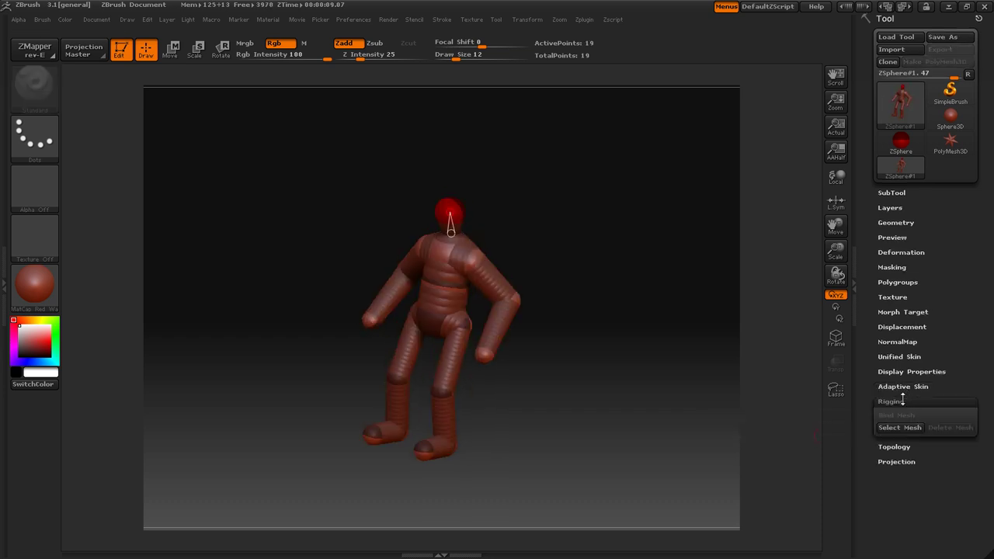
click(889, 402)
click(902, 386)
click(893, 399)
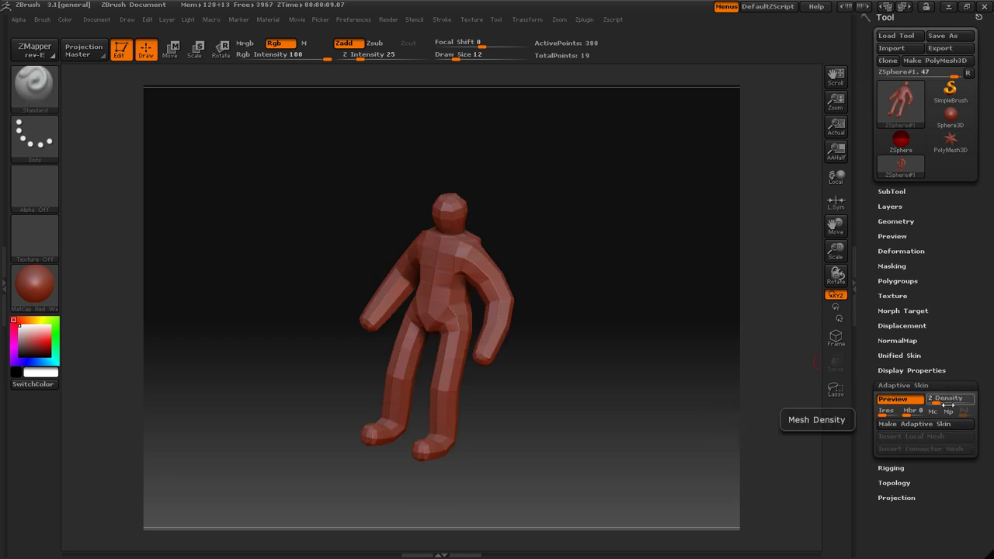
Try a mesh density of 3, set it back to 2 and generate the adaptive skin mesh
drag(947, 404, 954, 402)
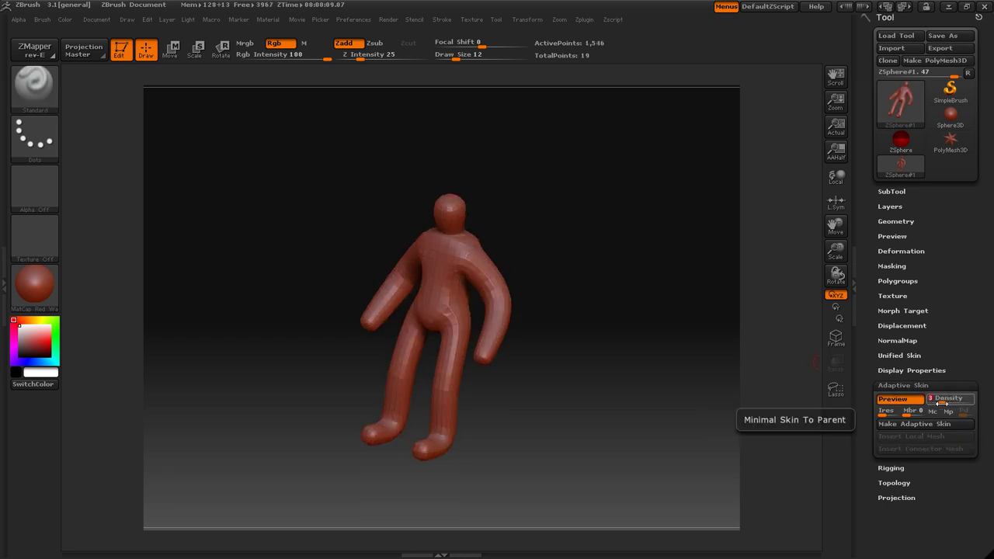
drag(942, 403, 935, 403)
click(916, 425)
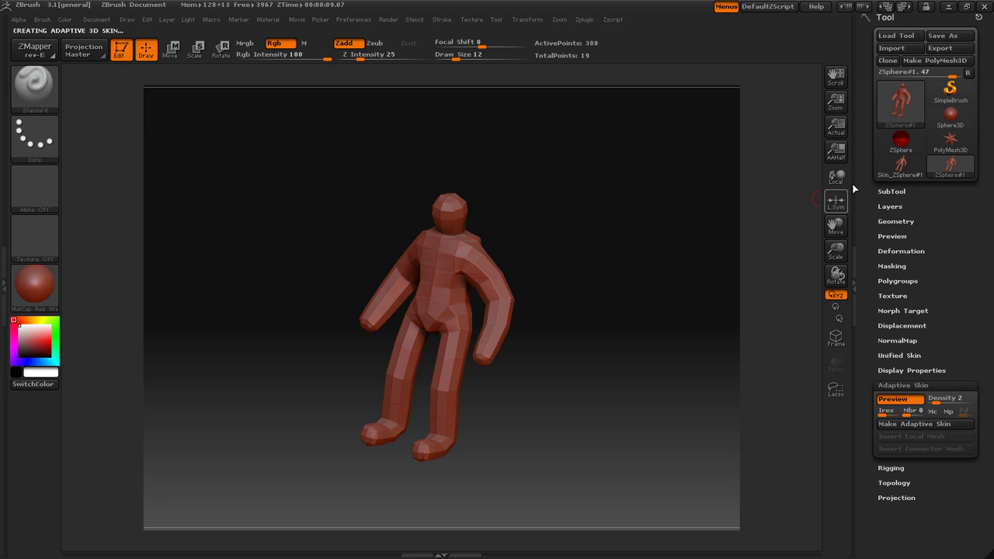
Switch to the generated Skin_ZSphere#1 mesh and frame it from the front
mouse_move(884, 174)
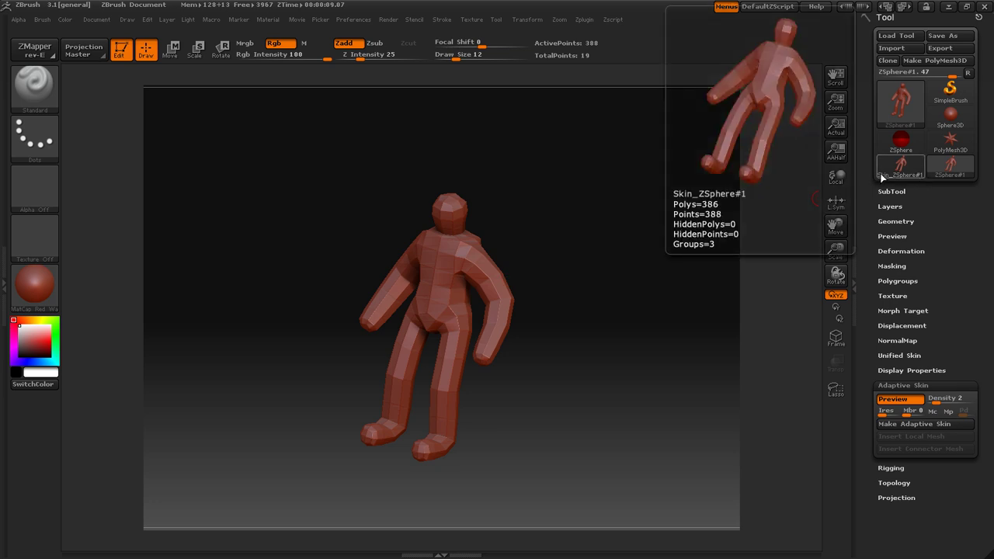
click(894, 171)
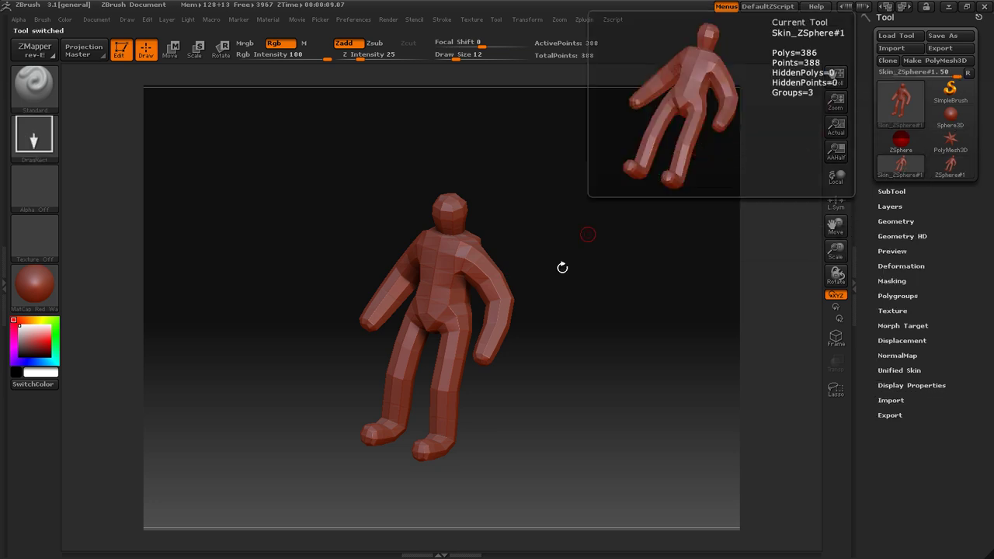
shift+drag(594, 287, 474, 193)
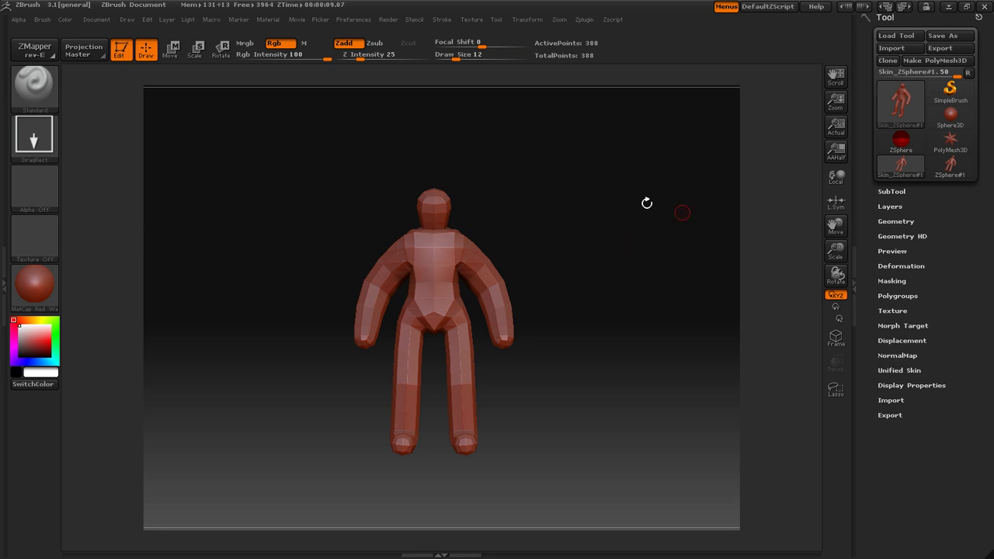
alt+drag(647, 203, 534, 224)
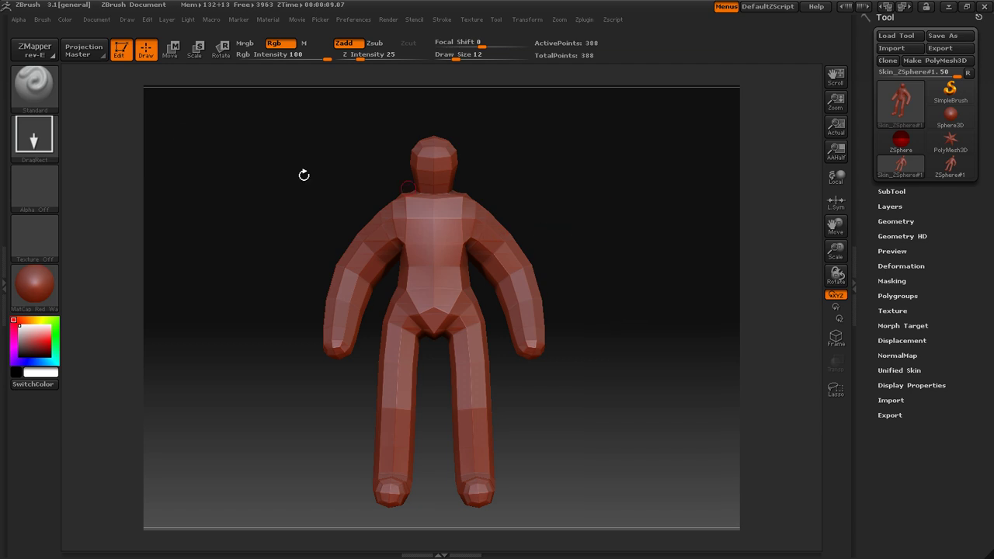
Reshape the mesh's torso, hips, shoulders, arms and legs from several sides using the Move brush at a draw size of about 60
click(52, 94)
click(454, 126)
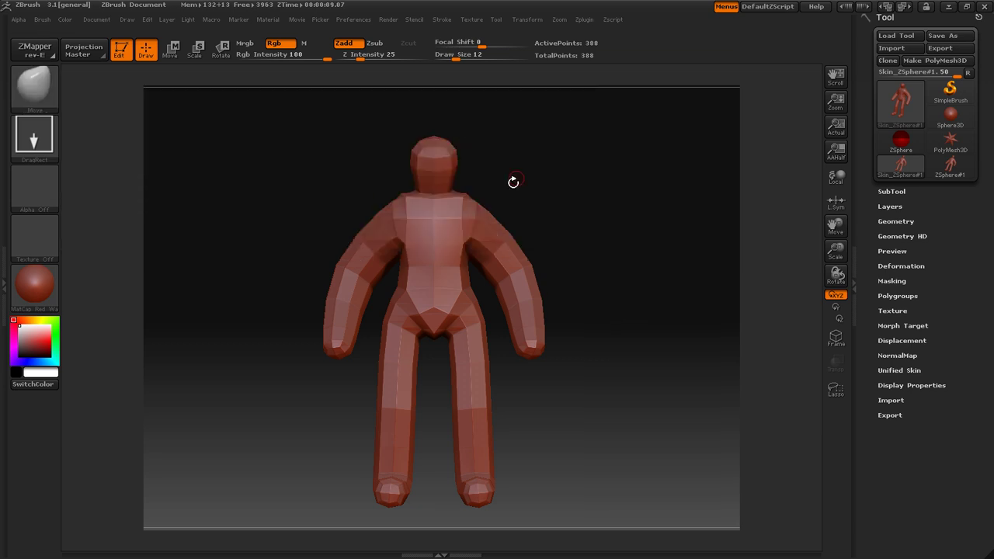
key(s)
click(547, 187)
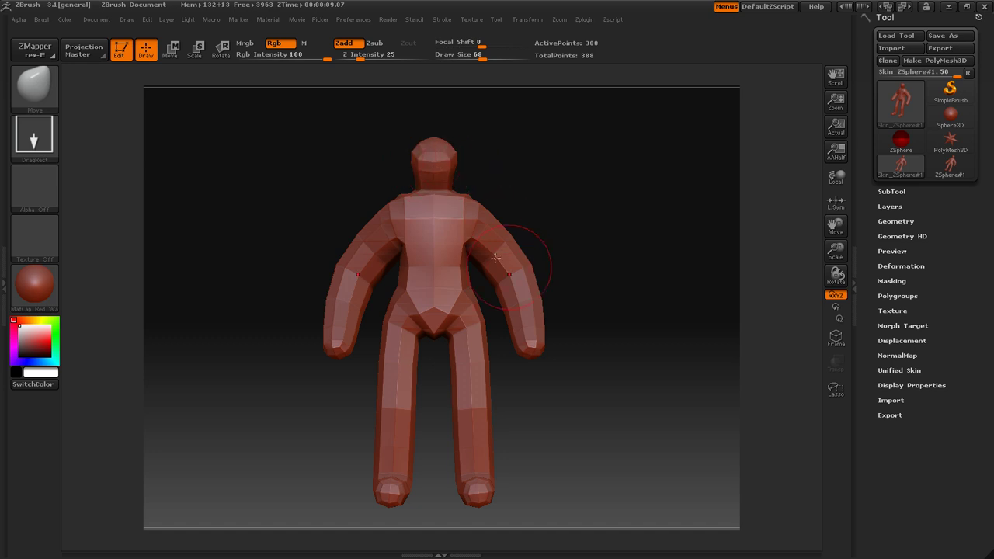
drag(493, 292, 469, 312)
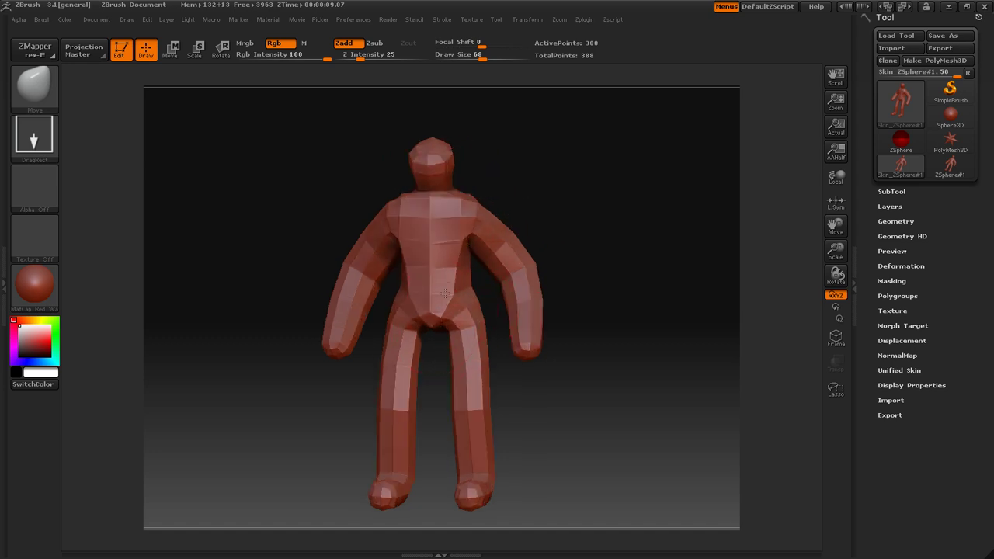
drag(543, 220, 613, 211)
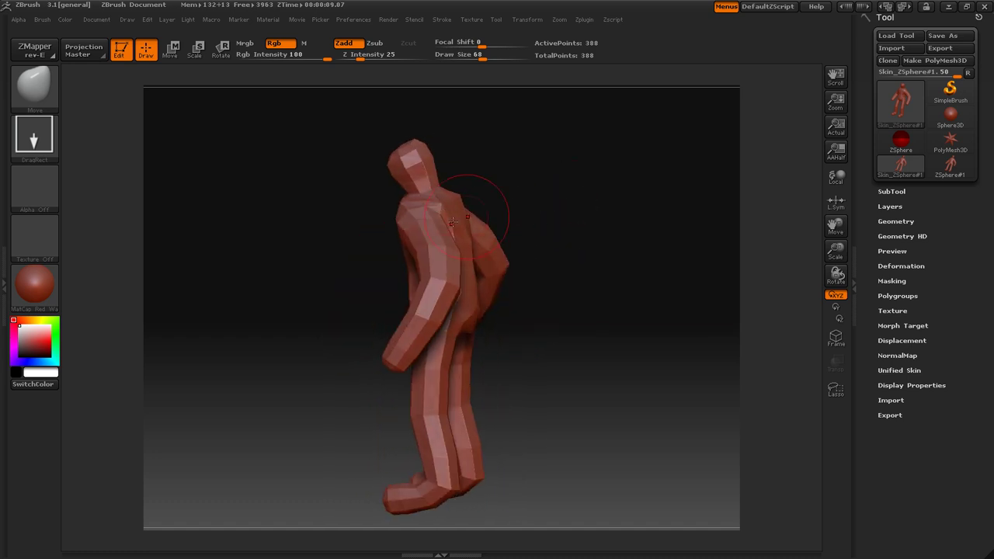
drag(566, 219, 559, 183)
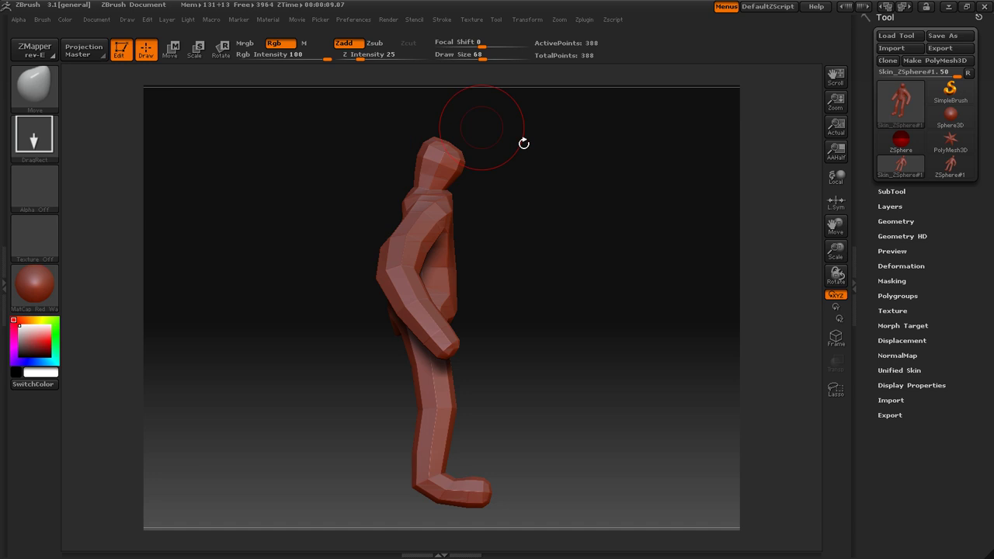
drag(578, 179, 474, 180)
drag(520, 285, 476, 188)
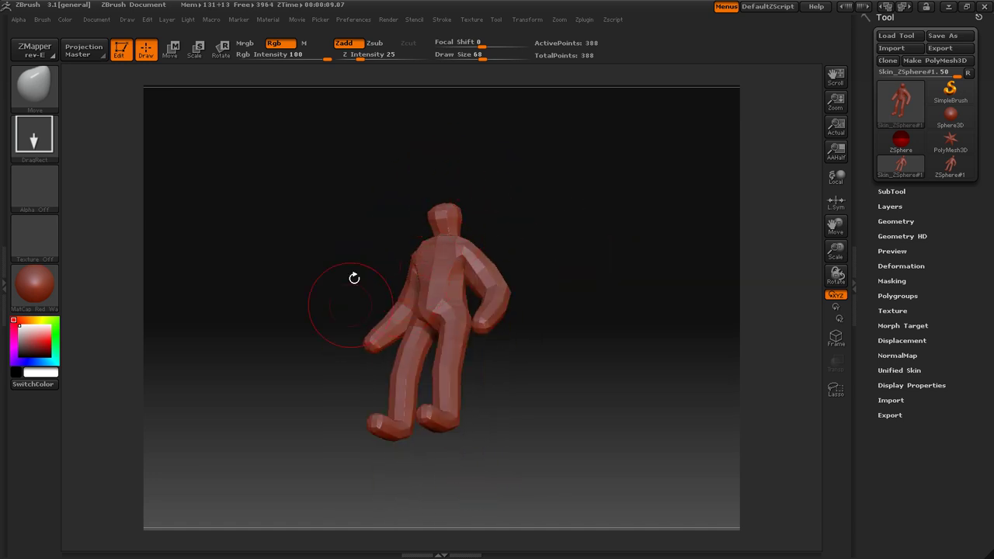
drag(333, 149, 581, 199)
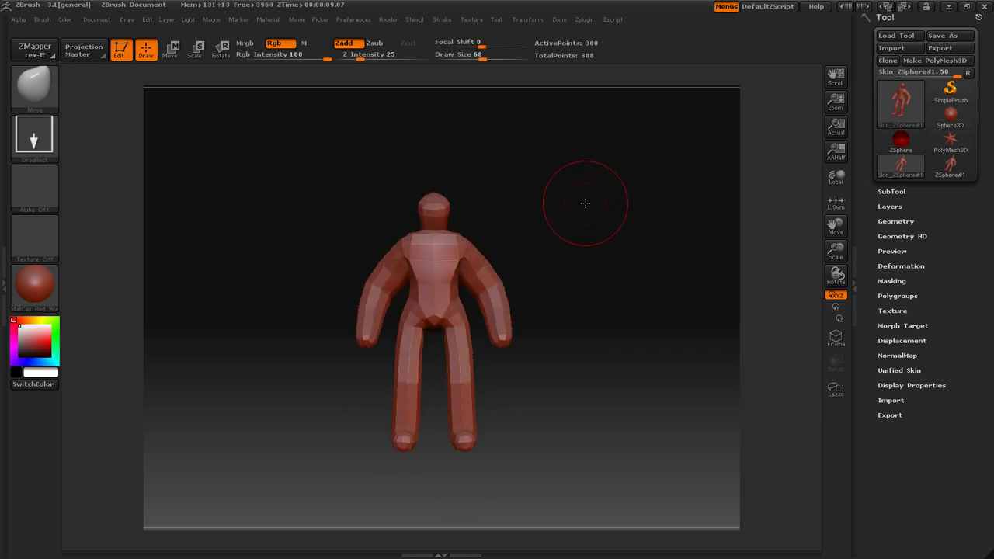